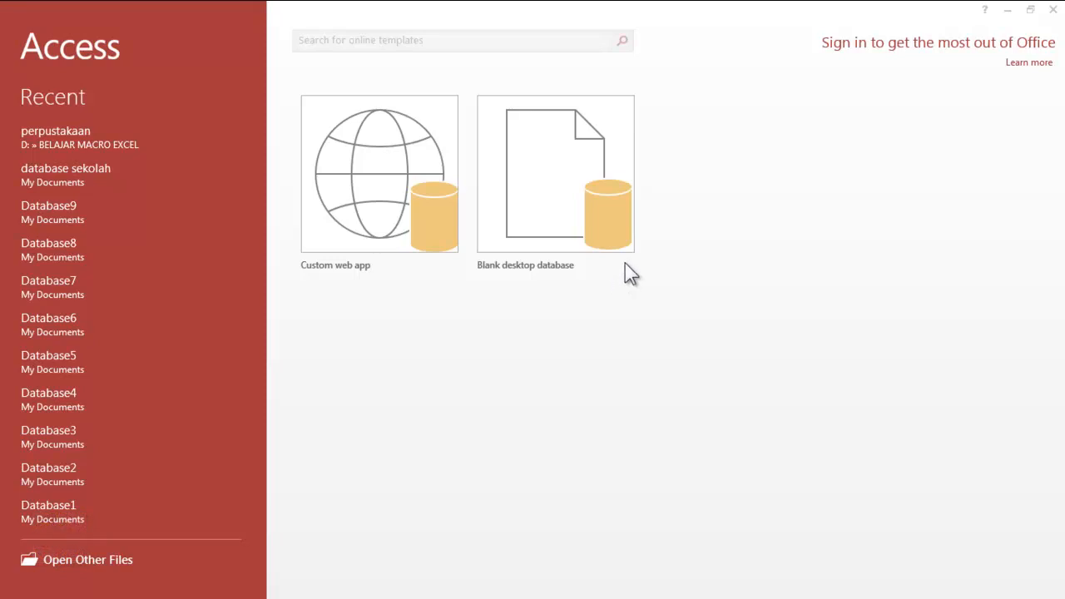
Create a blank desktop database and open its table in Design View, saved under the name databse_tbl.
{"action": "left_click", "coordinate": [569, 167]}
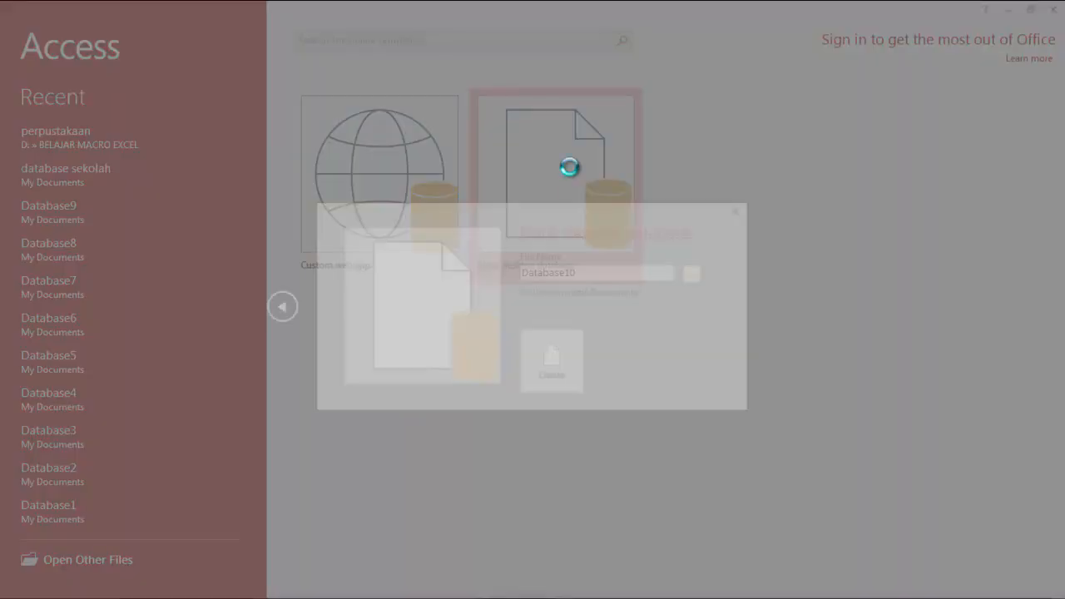
{"action": "key", "text": "Return"}
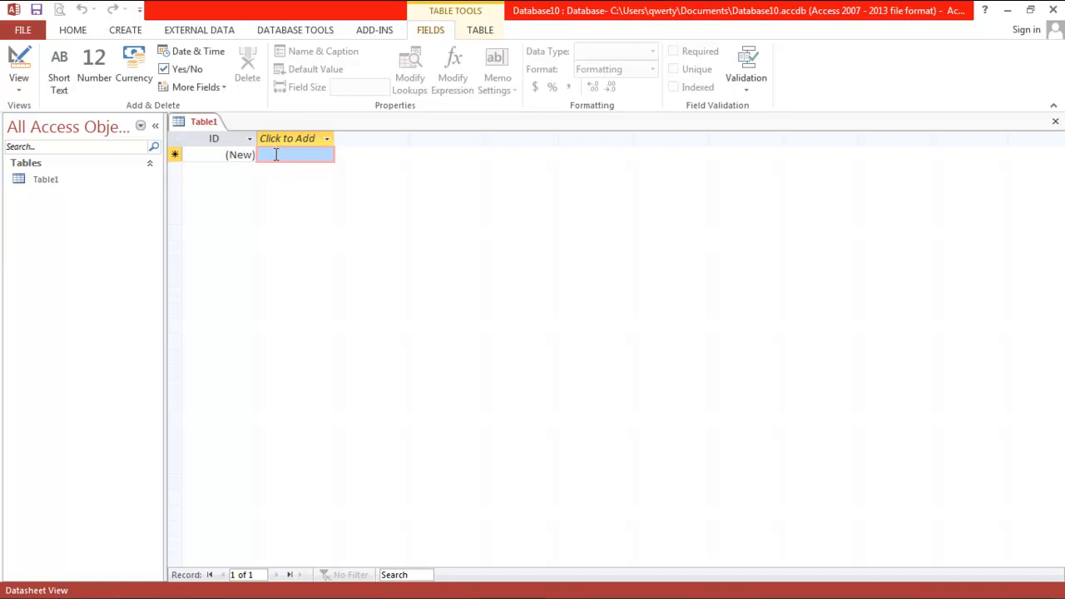
{"action": "right_click", "coordinate": [214, 124]}
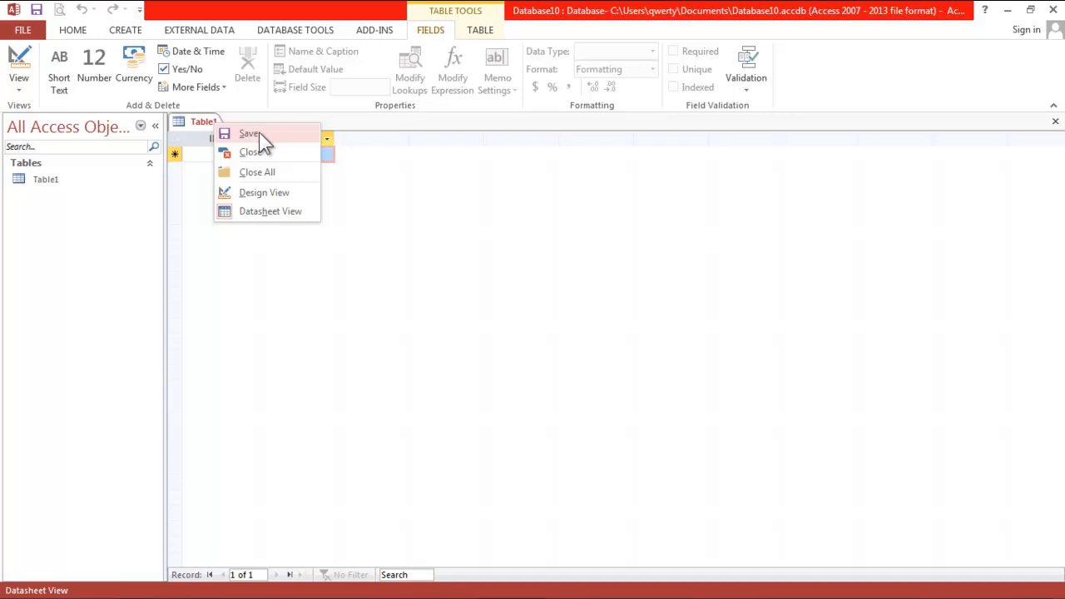
{"action": "left_click", "coordinate": [263, 195]}
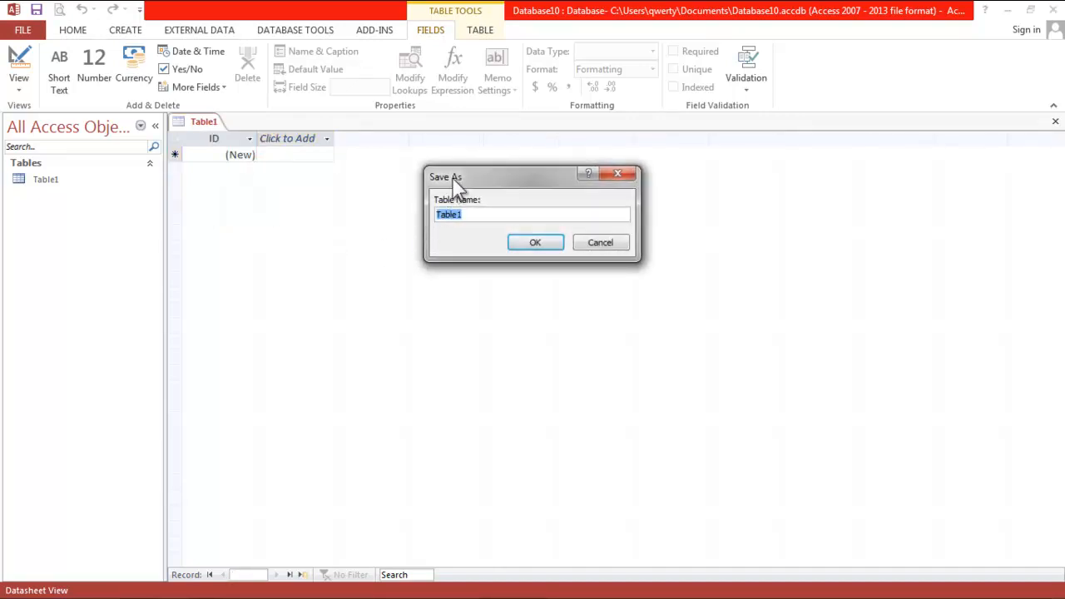
{"action": "left_click_drag", "start_coordinate": [454, 181], "coordinate": [362, 163]}
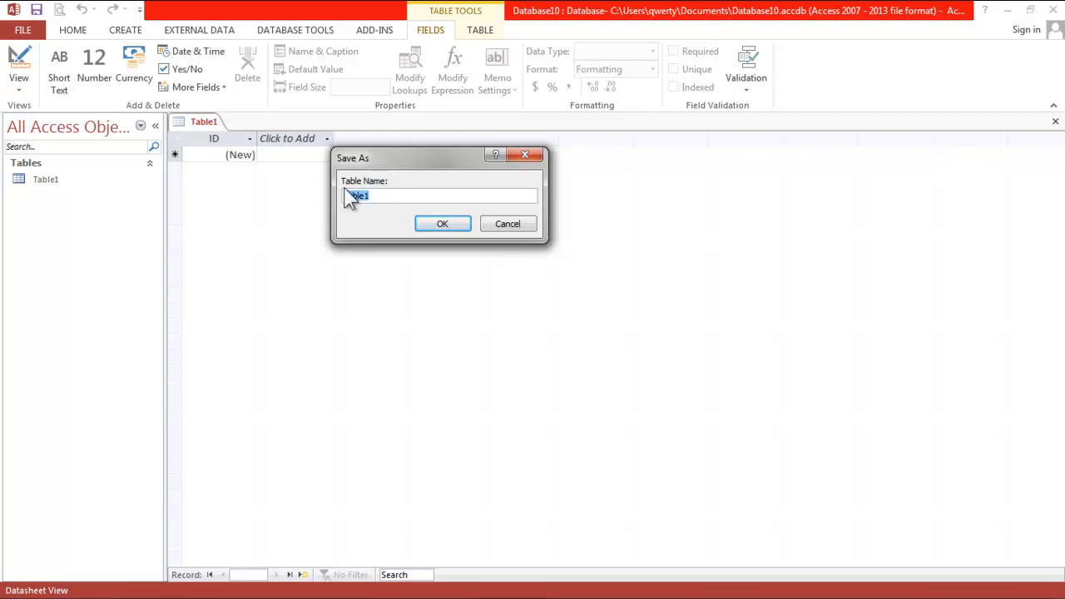
{"action": "type", "text": "databse_tbl"}
{"action": "left_click_drag", "start_coordinate": [395, 197], "coordinate": [321, 191]}
{"action": "left_click", "coordinate": [442, 225]}
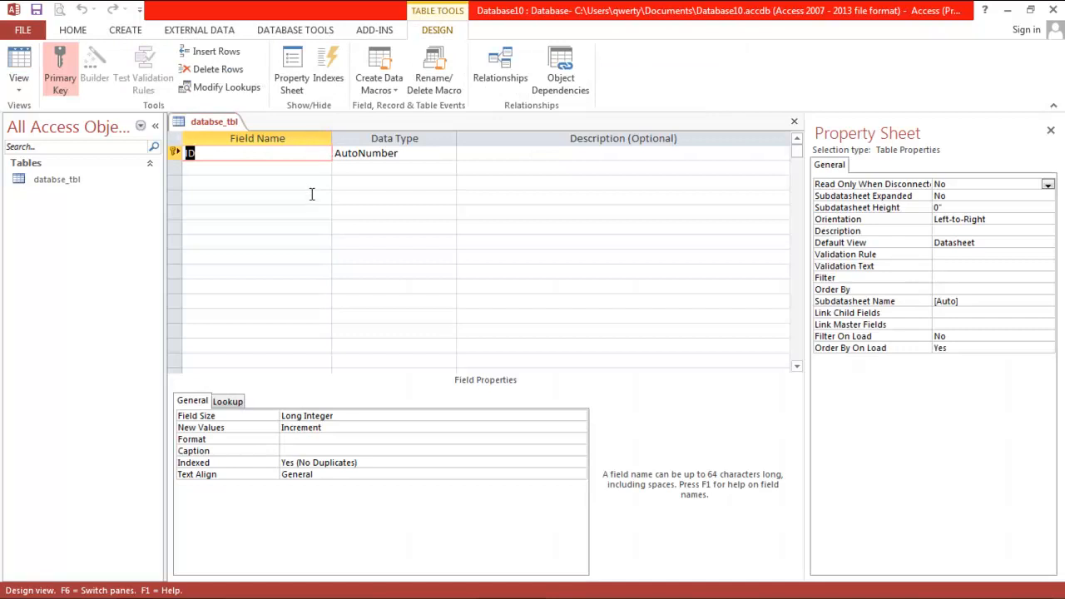
Rename the table's primary key field ID to No.
{"action": "left_click", "coordinate": [299, 167]}
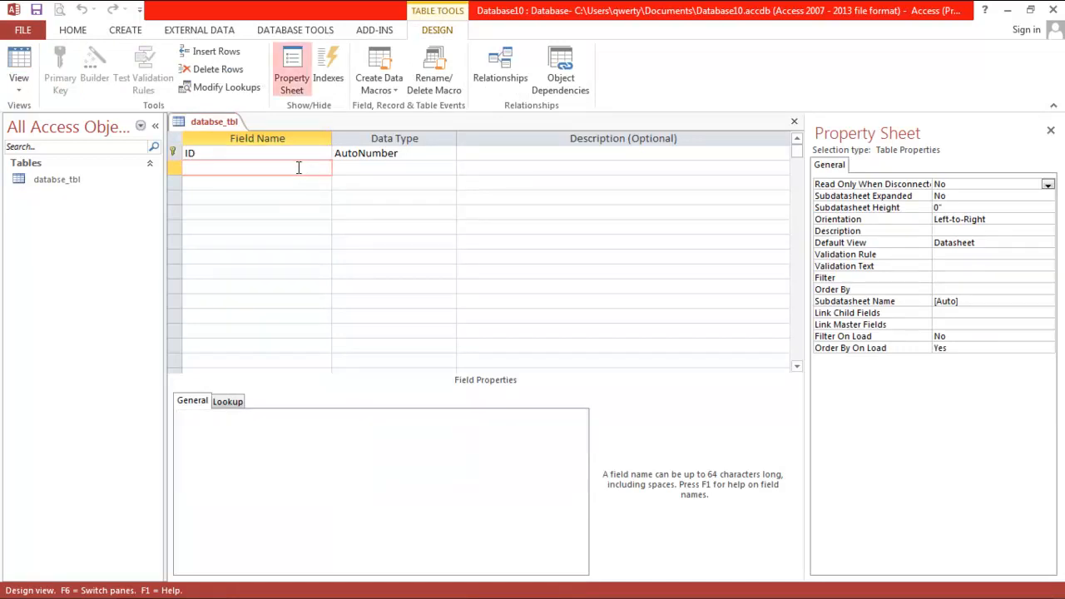
{"action": "left_click", "coordinate": [279, 153]}
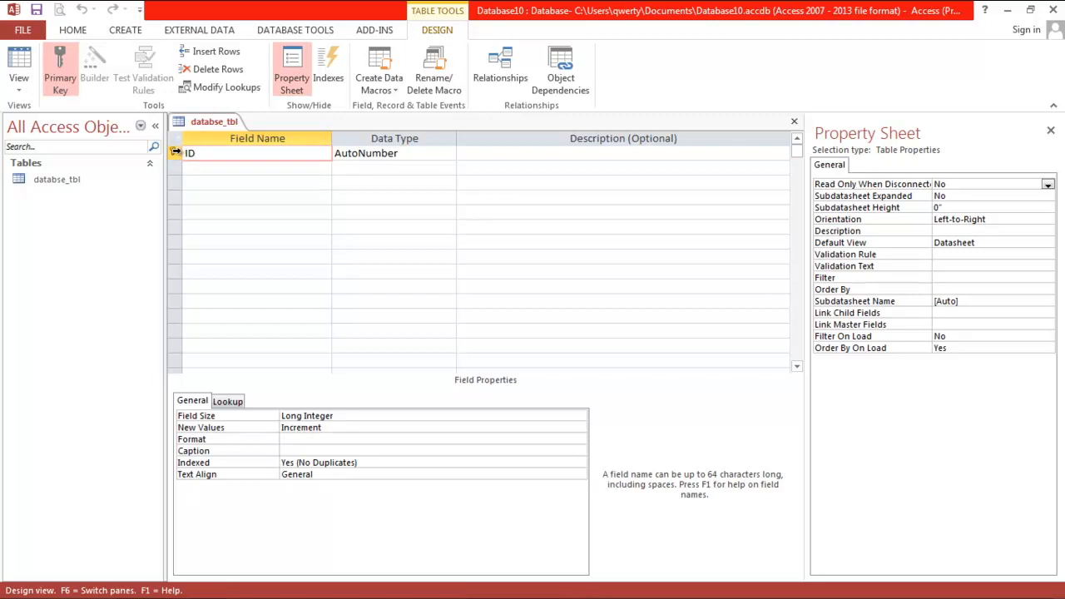
{"action": "left_click", "coordinate": [180, 153]}
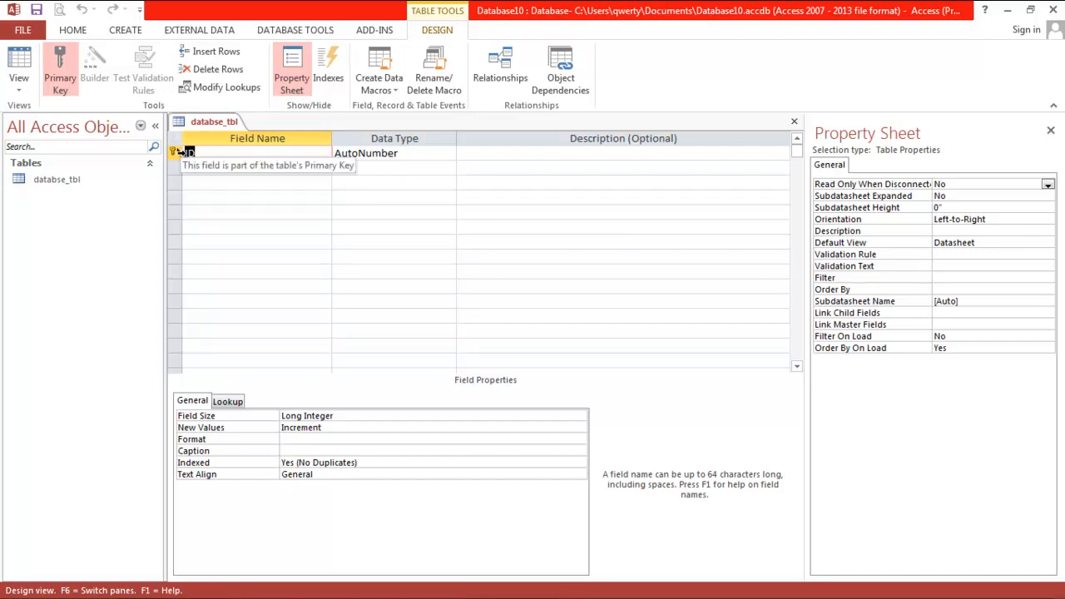
{"action": "type", "text": "No"}
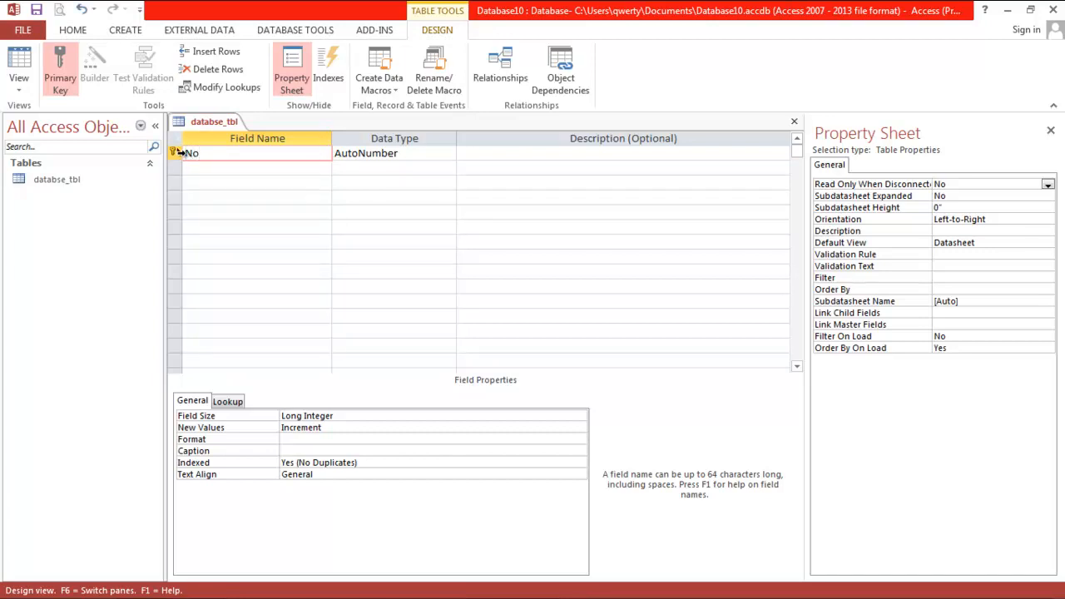
Add two fields named Nama and Kelas below the No field, keeping the default data type.
{"action": "key", "text": "Down"}
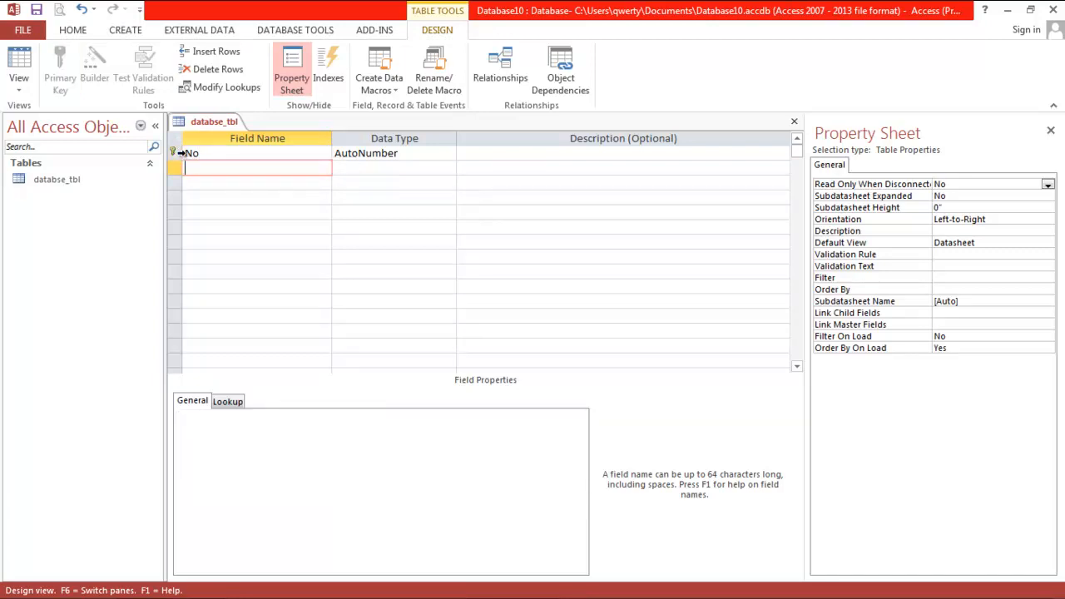
{"action": "type", "text": "Nama"}
{"action": "left_click", "coordinate": [190, 183]}
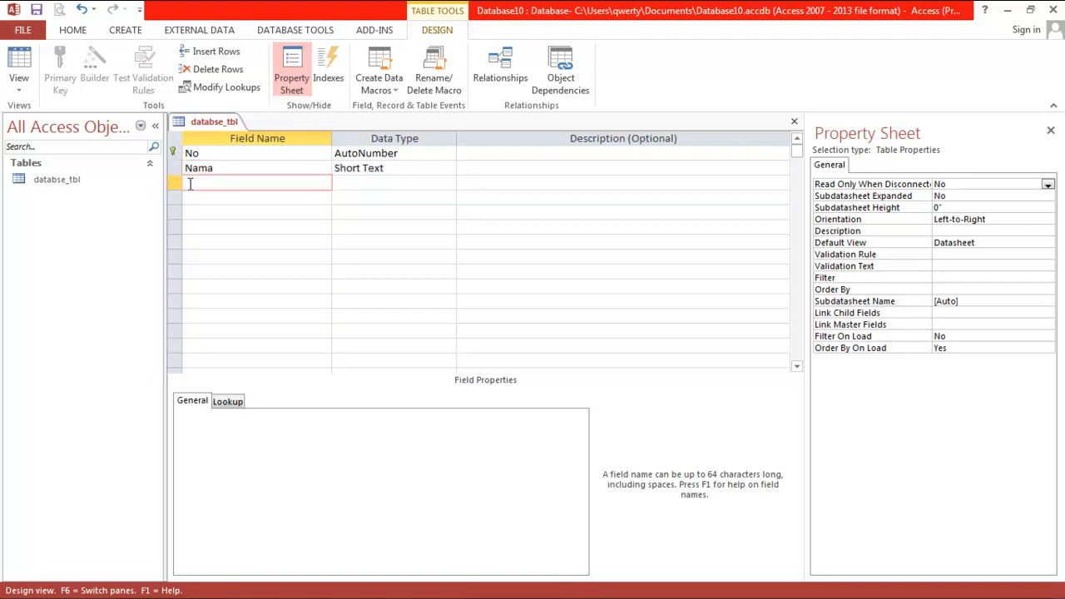
{"action": "type", "text": "Kelas"}
{"action": "left_click", "coordinate": [205, 197]}
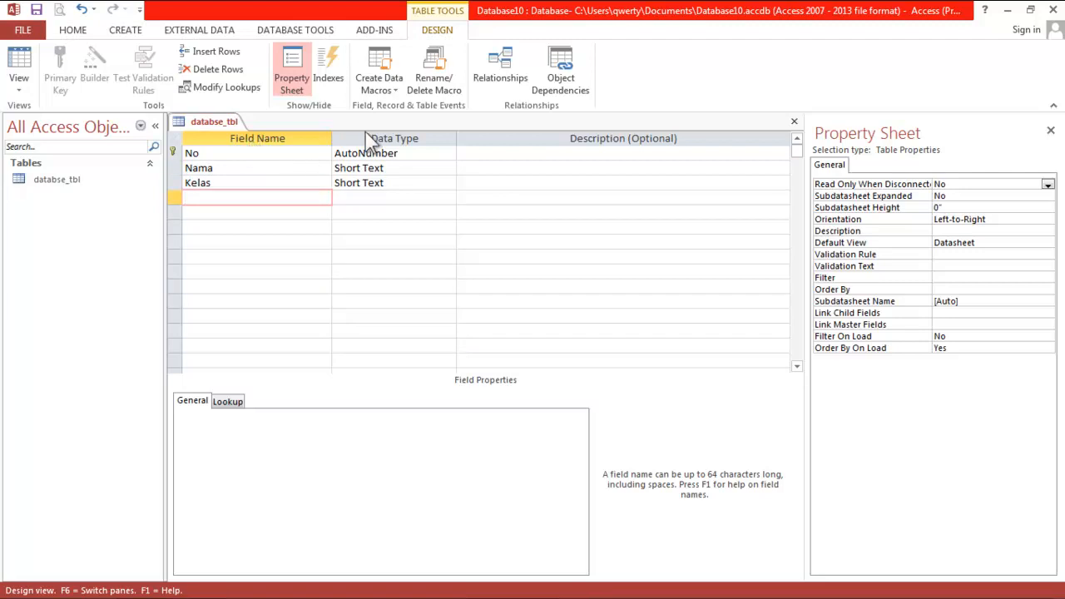
Review the data types of the No and Nama fields and the list of available types.
{"action": "left_click", "coordinate": [268, 150]}
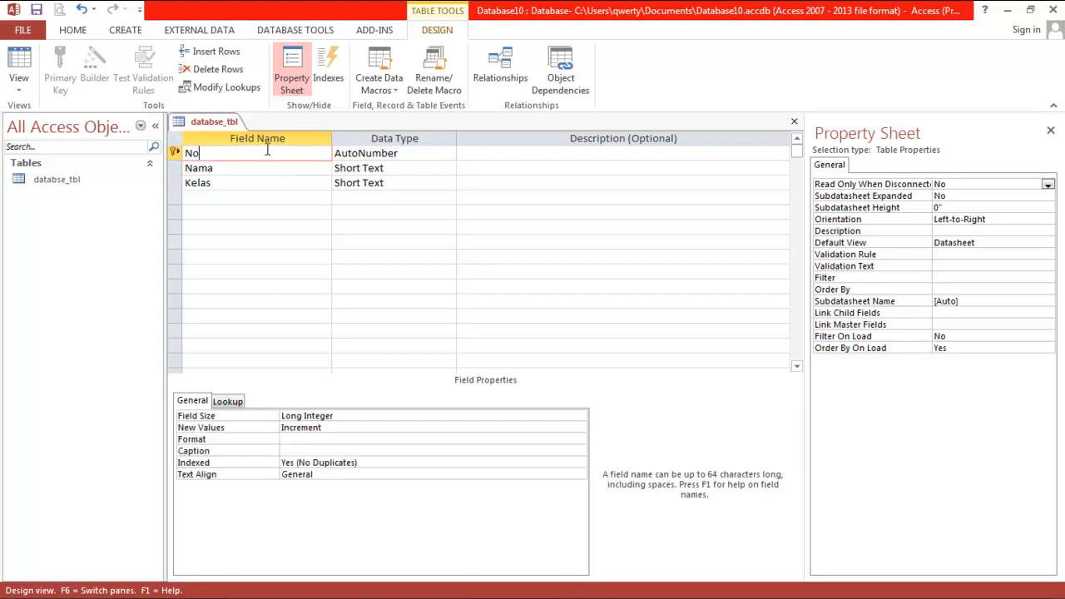
{"action": "left_click", "coordinate": [371, 152]}
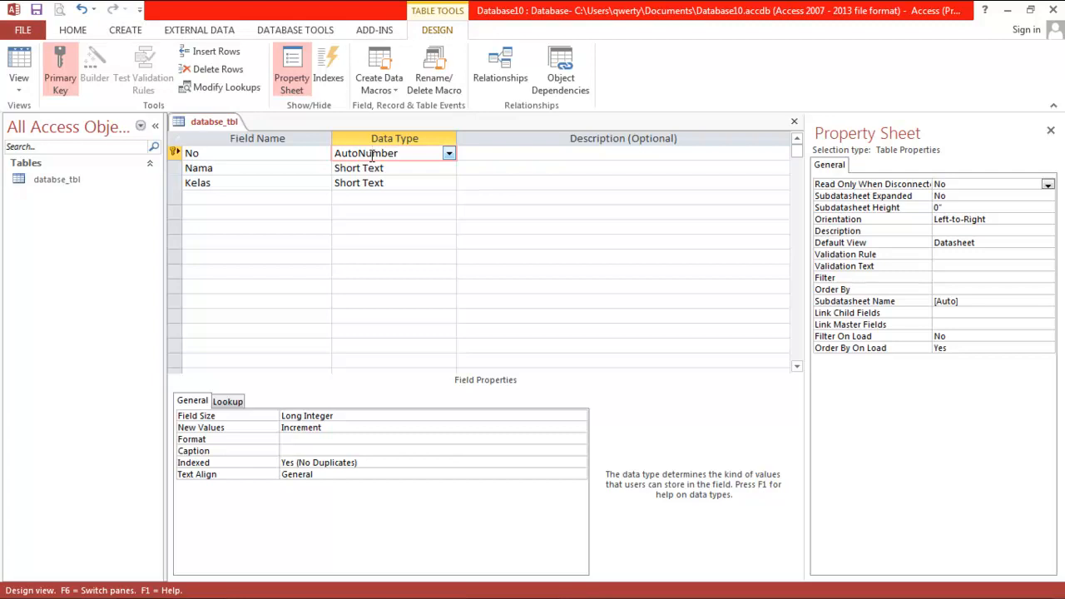
{"action": "left_click", "coordinate": [324, 167]}
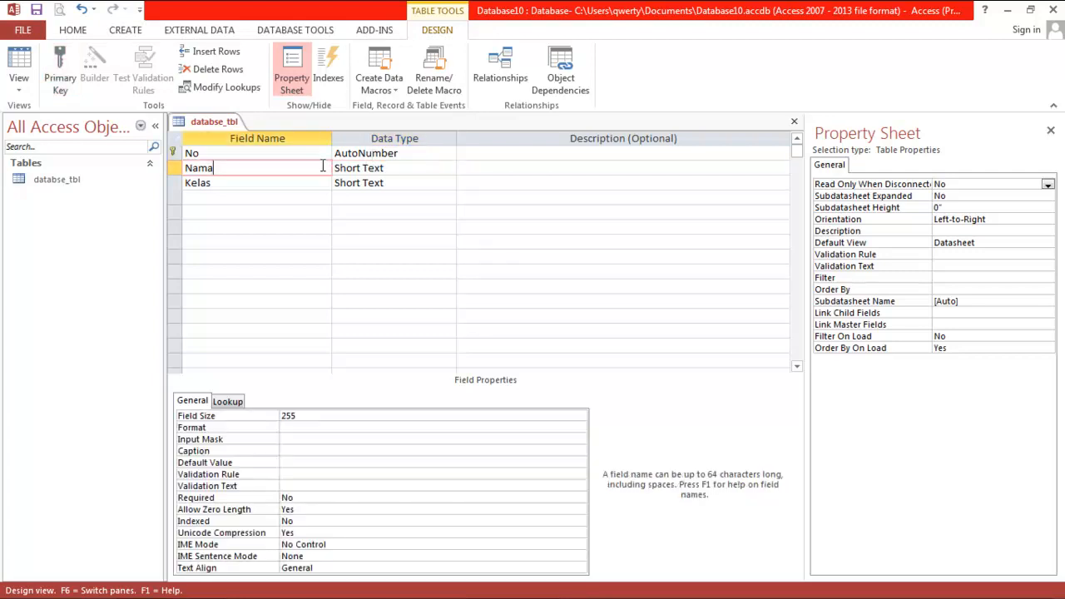
{"action": "left_click", "coordinate": [356, 167]}
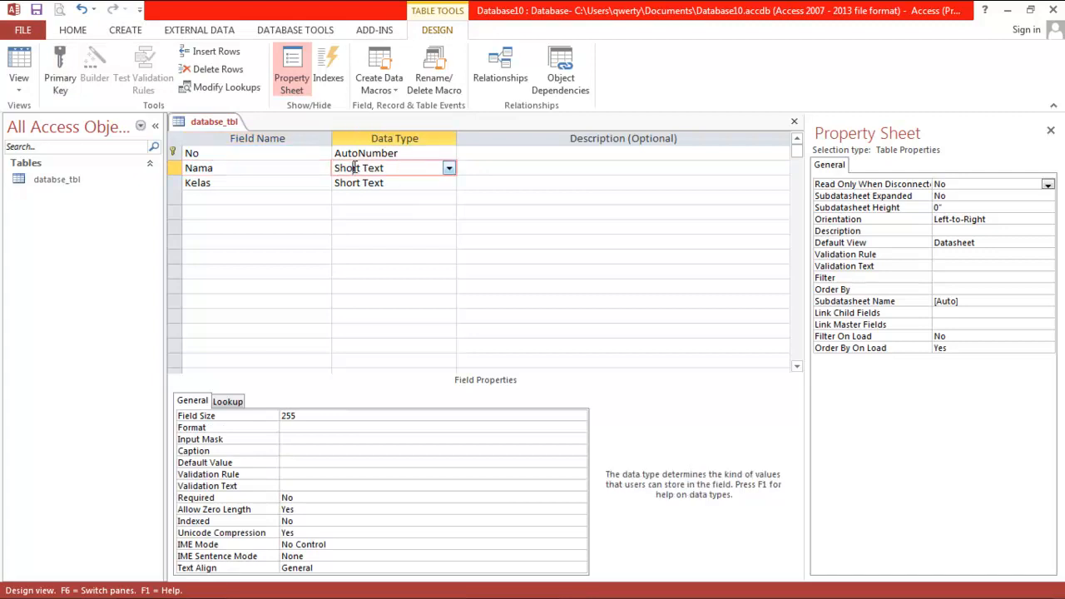
{"action": "left_click", "coordinate": [448, 168]}
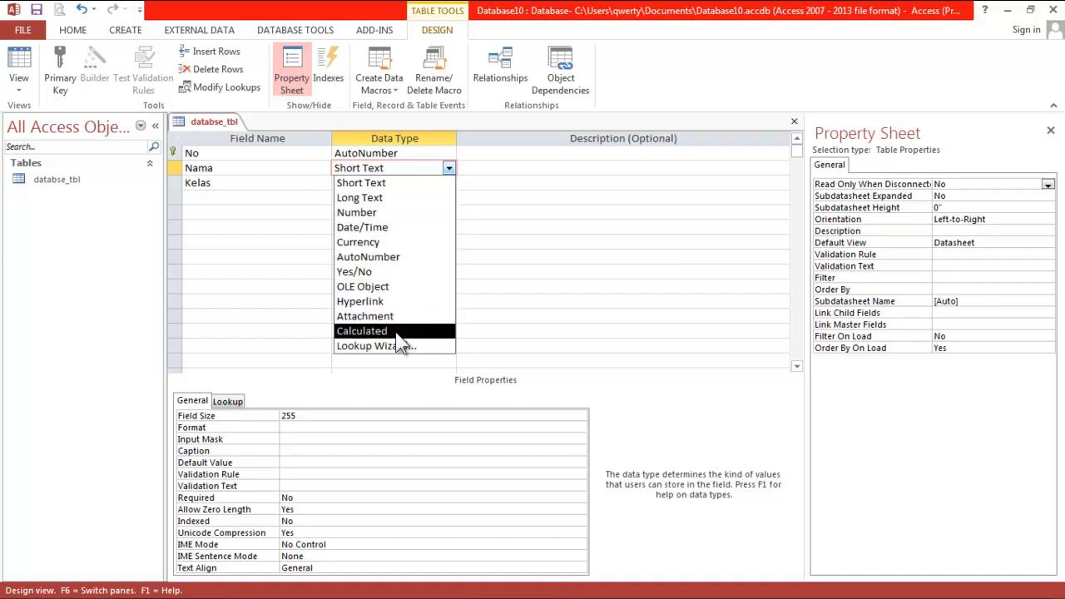
{"action": "left_click", "coordinate": [305, 185]}
Start the Lookup Wizard for the Kelas field and choose to type in the lookup values manually.
{"action": "left_click", "coordinate": [370, 185]}
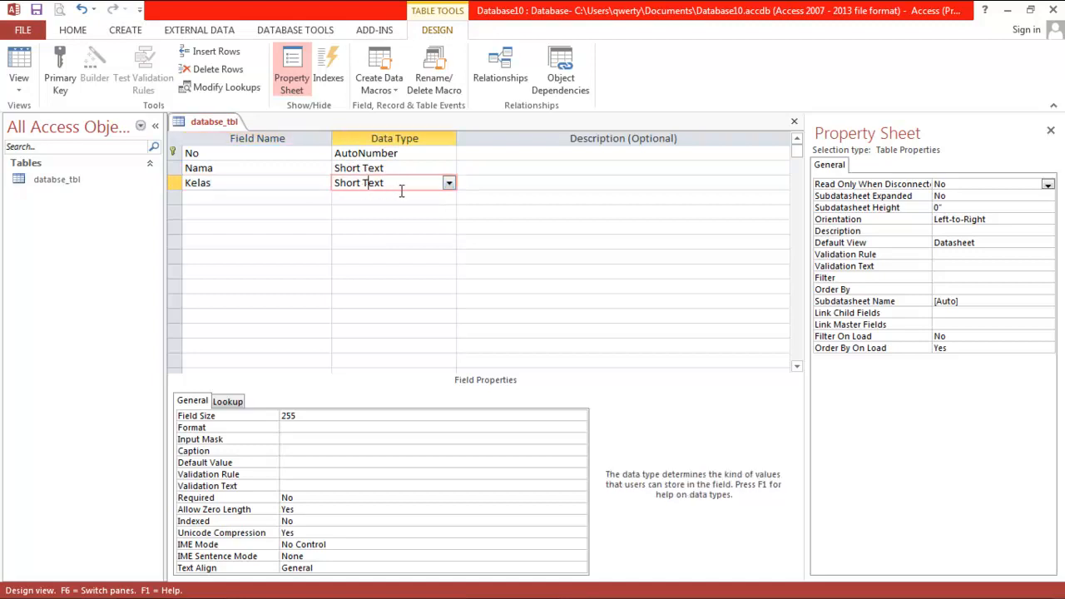
{"action": "left_click", "coordinate": [449, 183]}
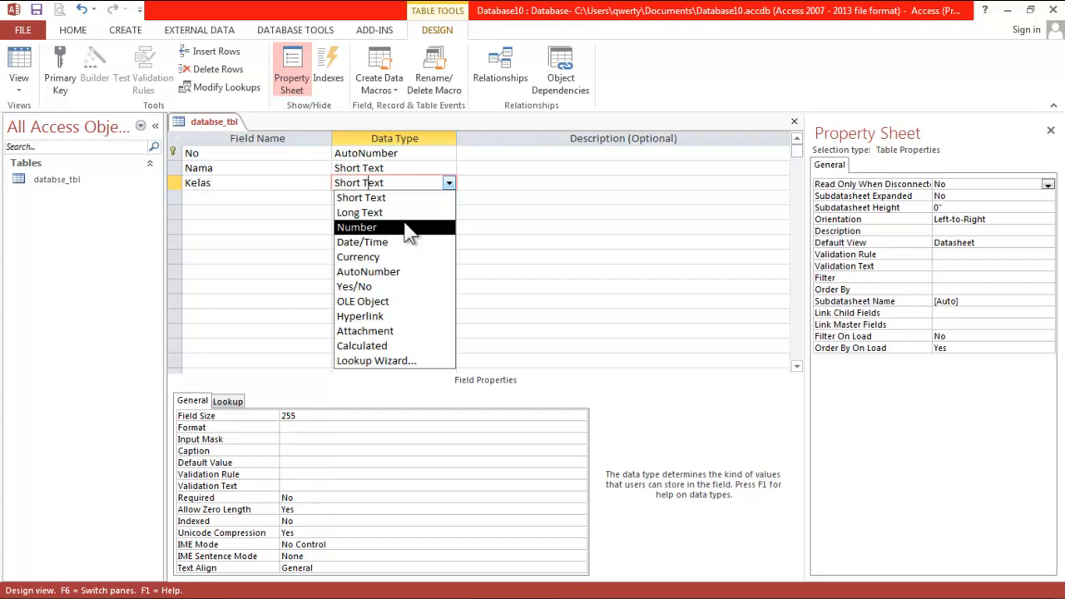
{"action": "left_click", "coordinate": [399, 363]}
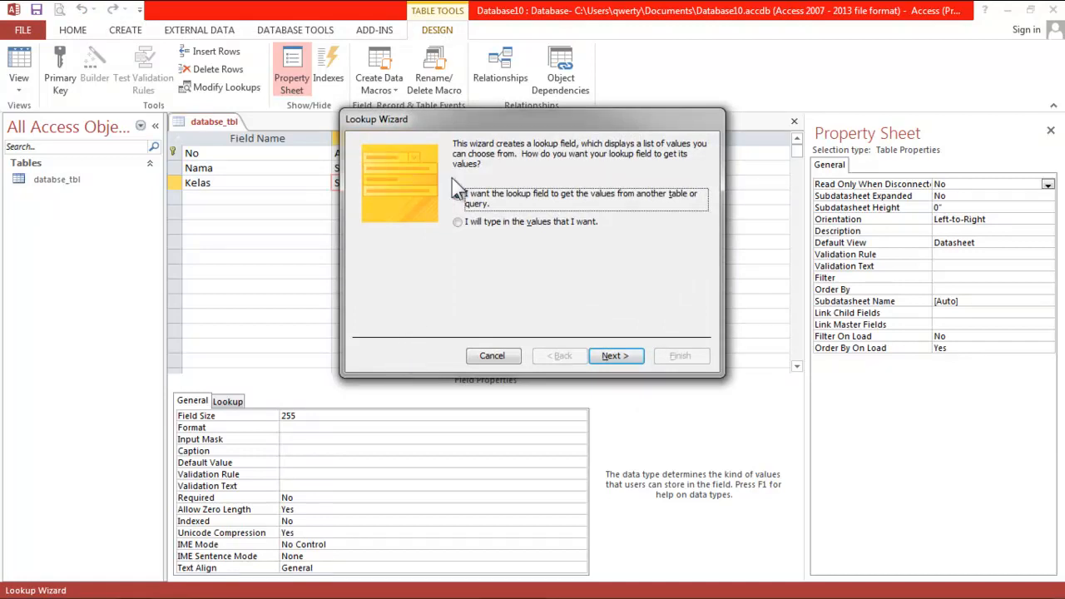
{"action": "left_click_drag", "start_coordinate": [439, 125], "coordinate": [485, 126]}
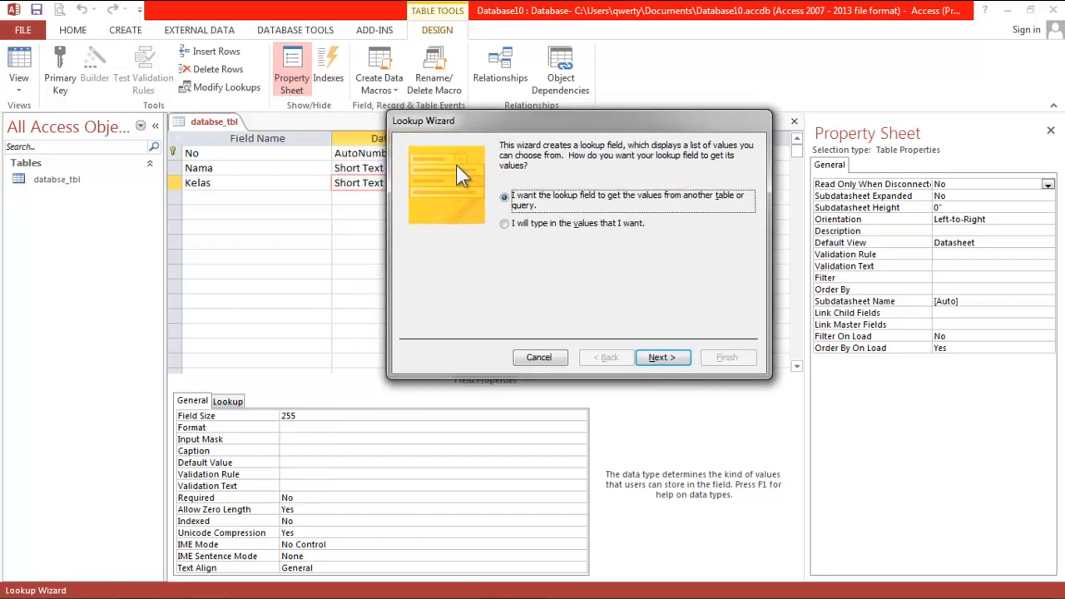
{"action": "left_click", "coordinate": [504, 225]}
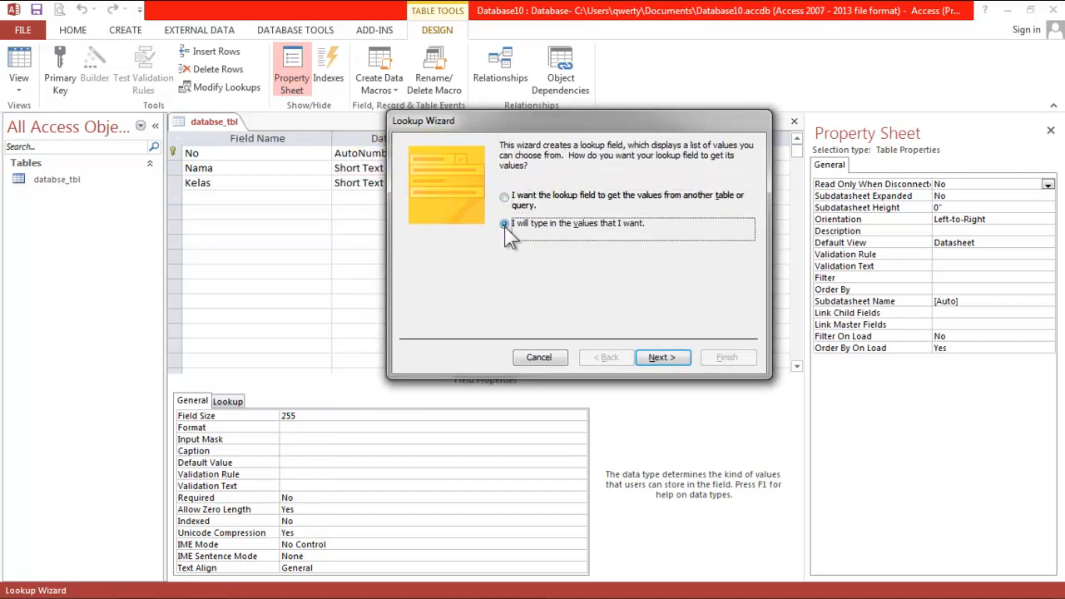
{"action": "left_click", "coordinate": [658, 358]}
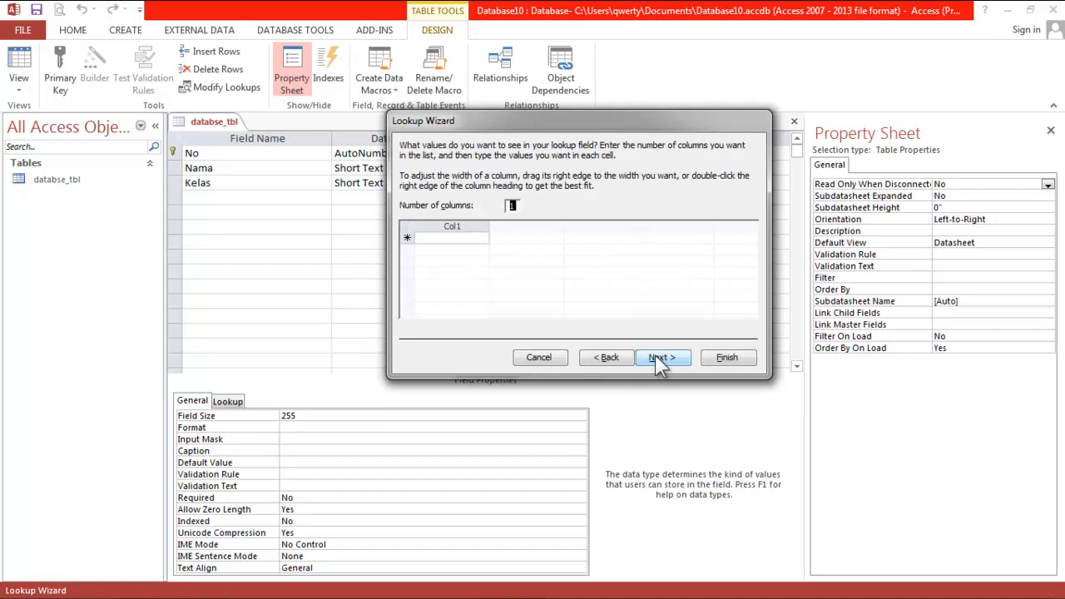
Enter 1, 2 and 3 as the values in the lookup list's first column.
{"action": "left_click", "coordinate": [462, 238]}
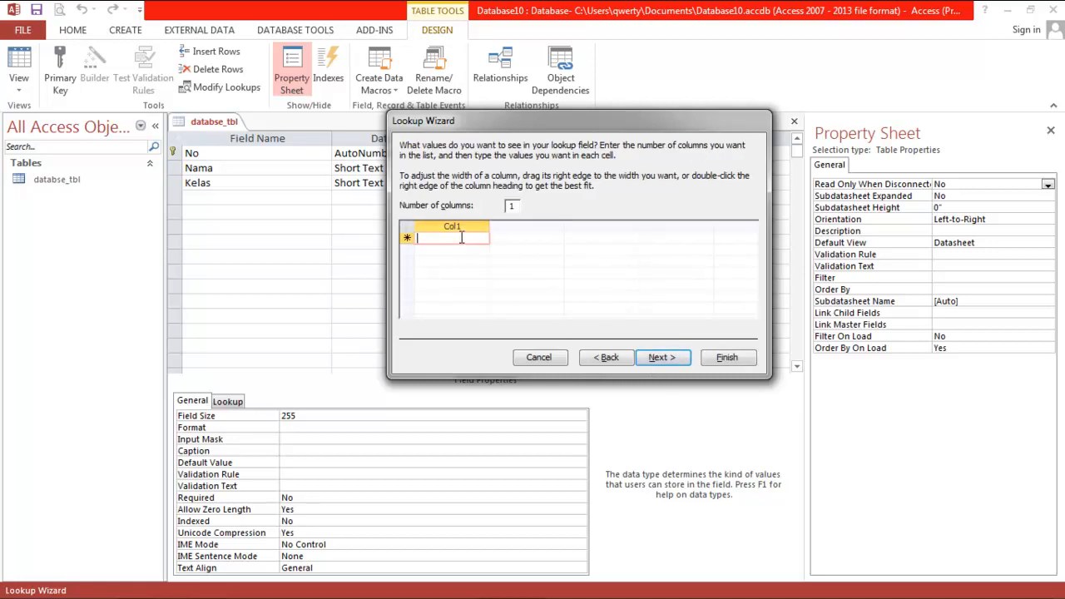
{"action": "type", "text": "1"}
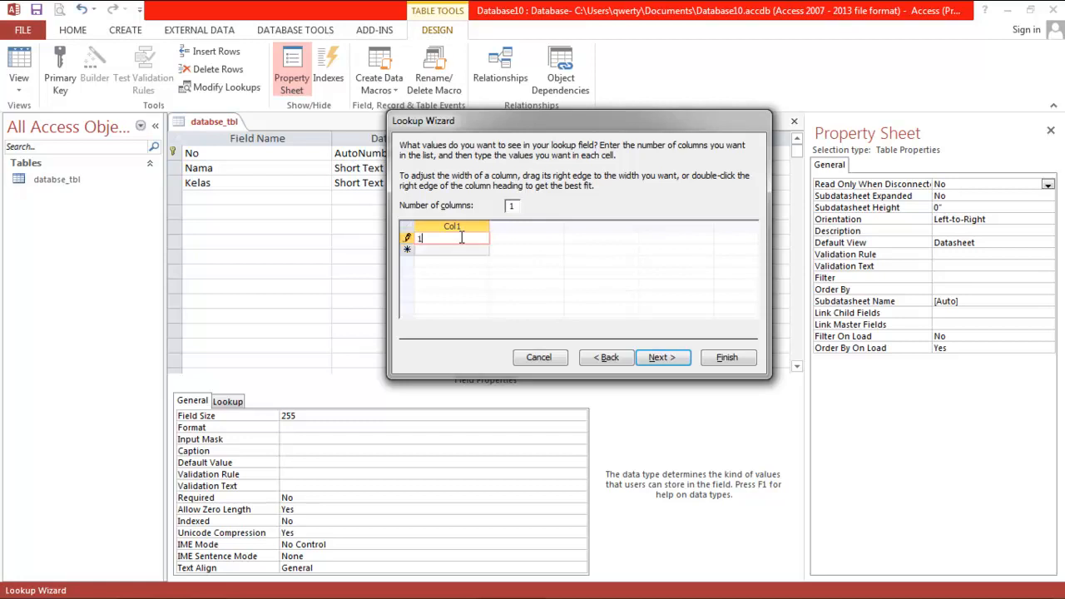
{"action": "key", "text": "Down"}
{"action": "type", "text": "2"}
{"action": "key", "text": "Down"}
{"action": "type", "text": "3"}
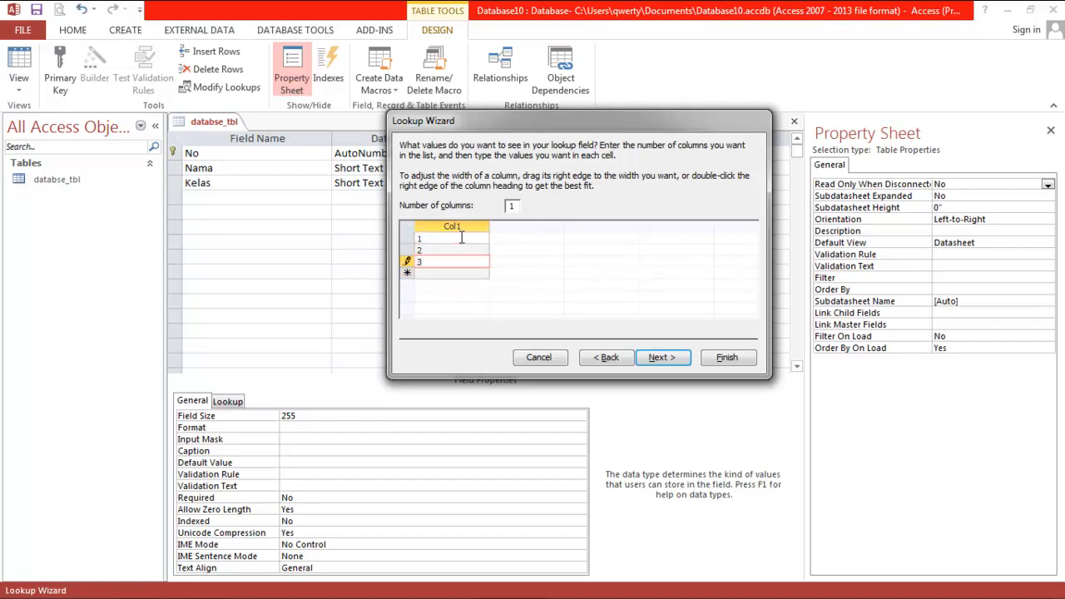
Try the lookup list with 2 columns, and set the number of columns back to 1.
{"action": "double_click", "coordinate": [511, 205]}
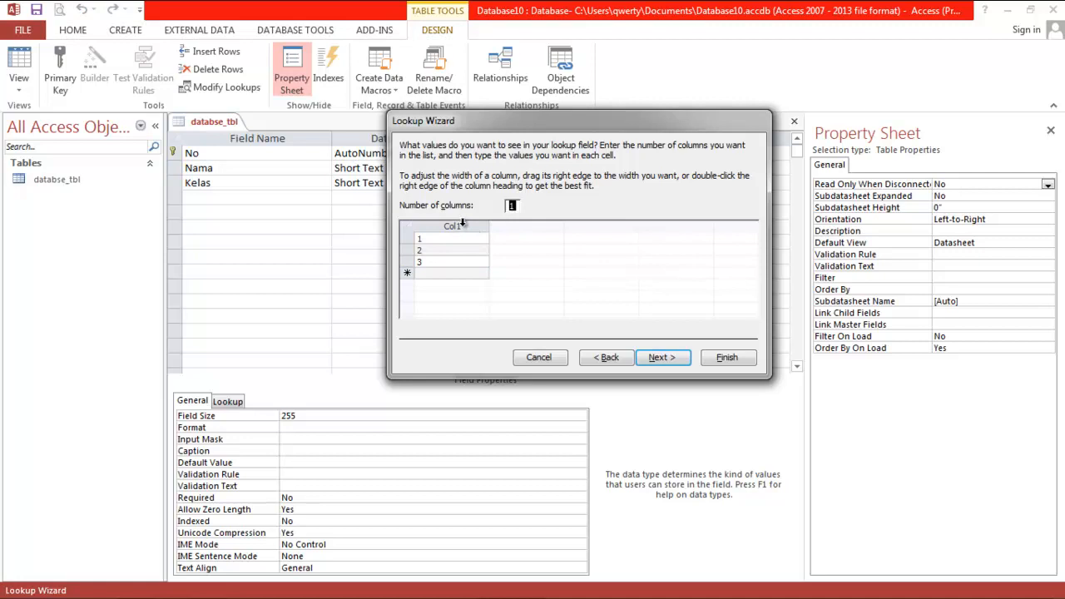
{"action": "type", "text": "2"}
{"action": "left_click", "coordinate": [486, 296]}
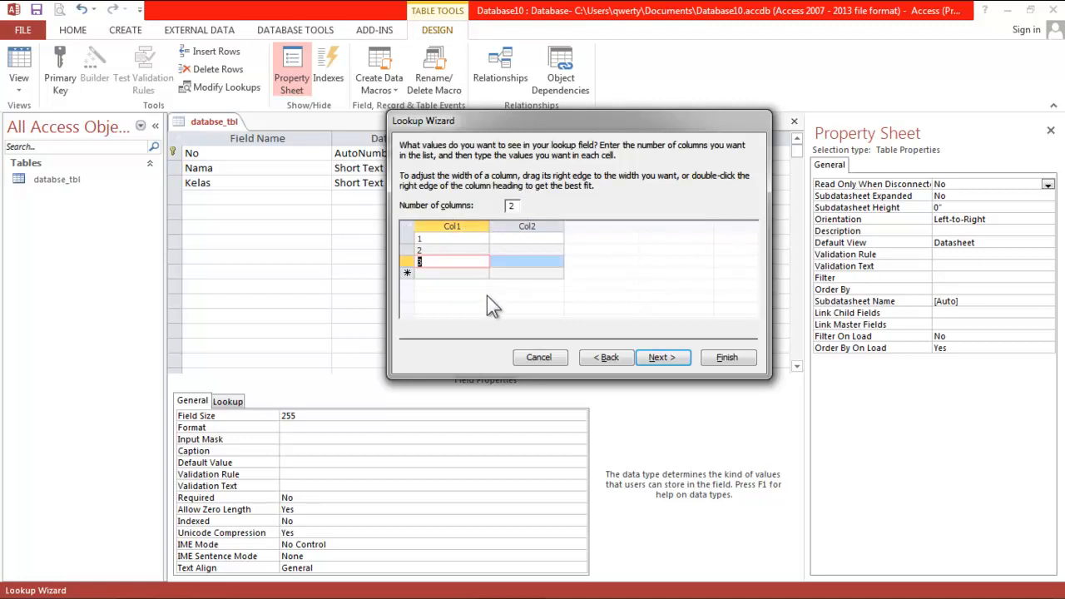
{"action": "left_click", "coordinate": [516, 208]}
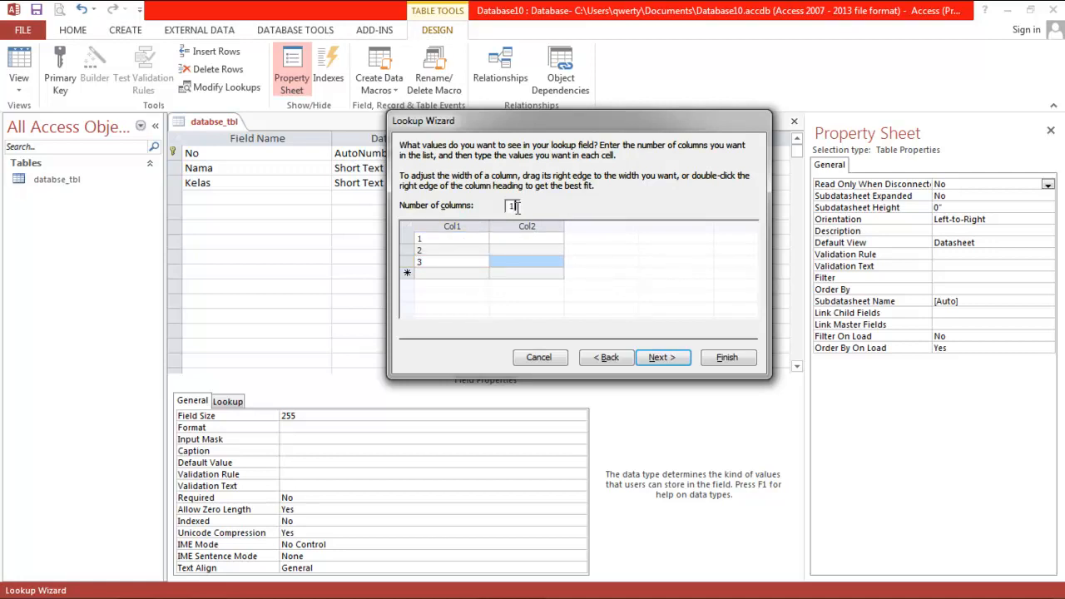
{"action": "key", "text": "BackSpace"}
{"action": "type", "text": "1"}
{"action": "key", "text": "Tab"}
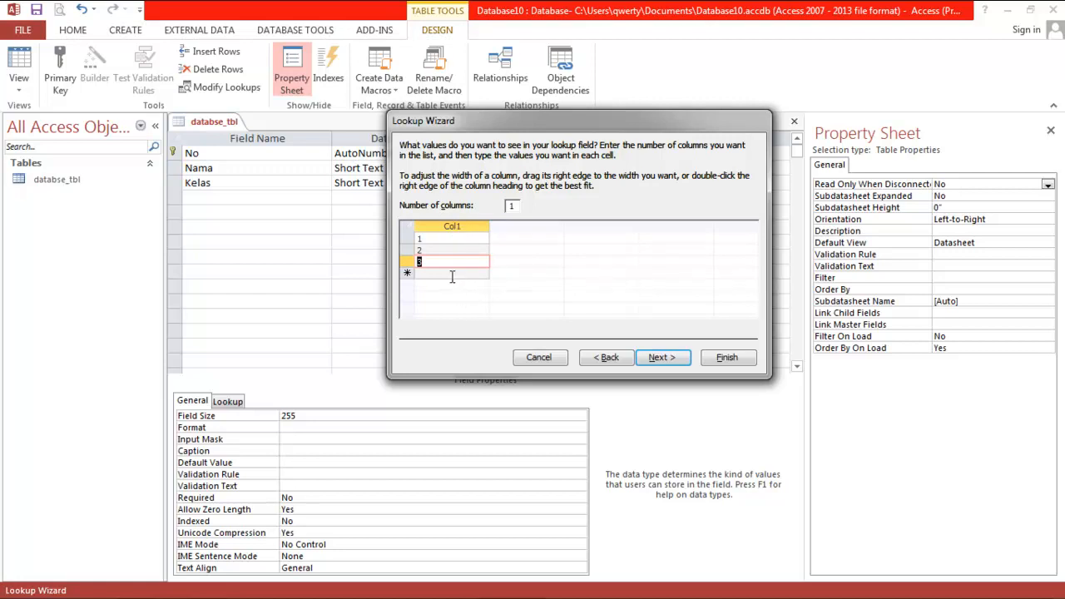
Allow multiple values for the Kelas lookup field and finish the wizard.
{"action": "left_click", "coordinate": [663, 362]}
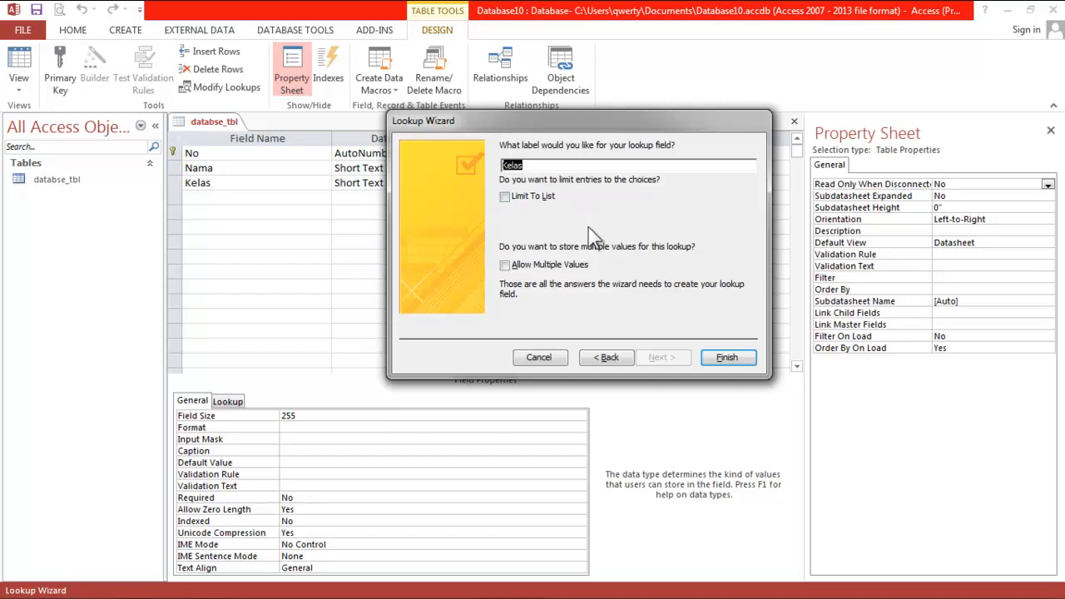
{"action": "left_click", "coordinate": [505, 265]}
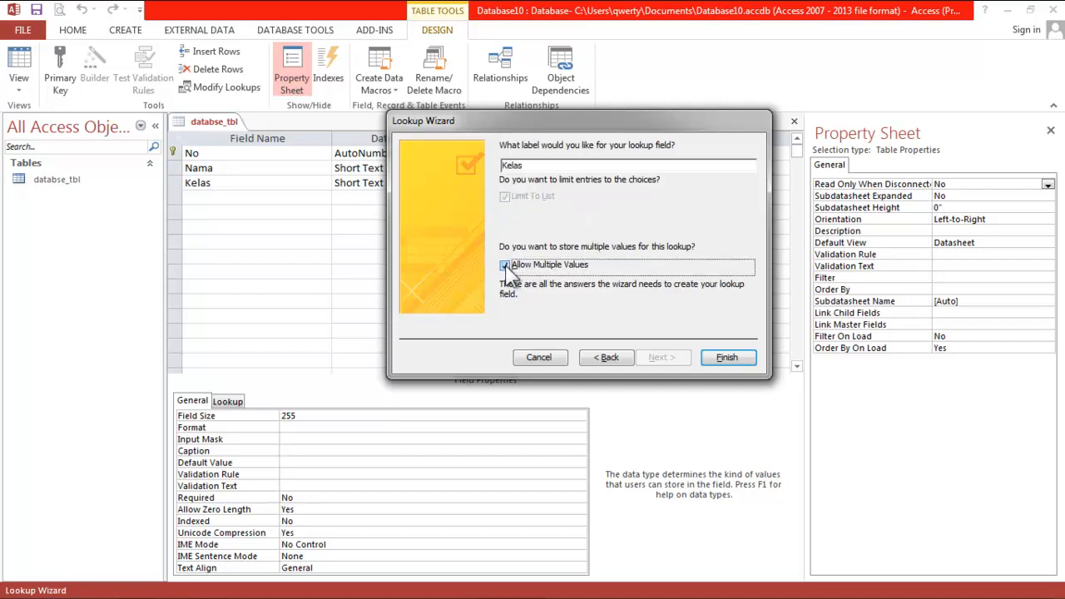
{"action": "left_click", "coordinate": [717, 360]}
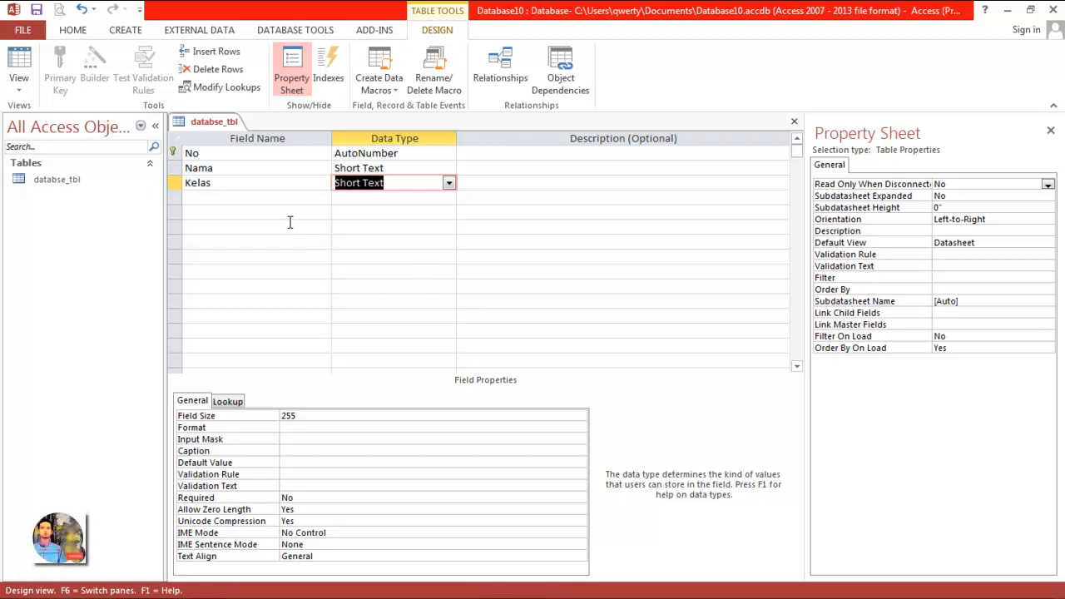
Close the databse_tbl table and save its design changes.
{"action": "right_click", "coordinate": [223, 123]}
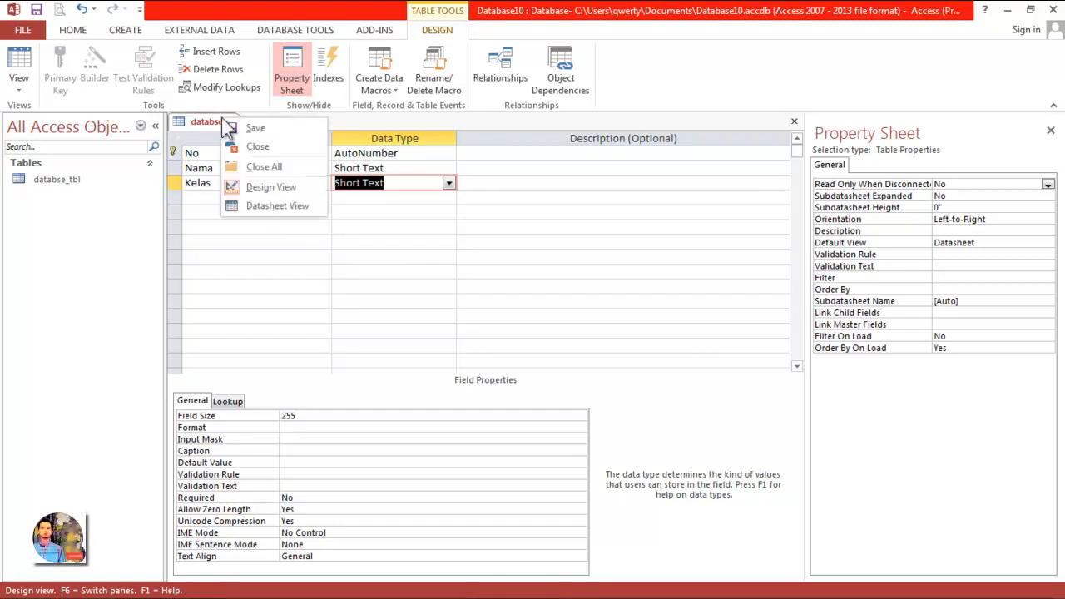
{"action": "left_click", "coordinate": [238, 146]}
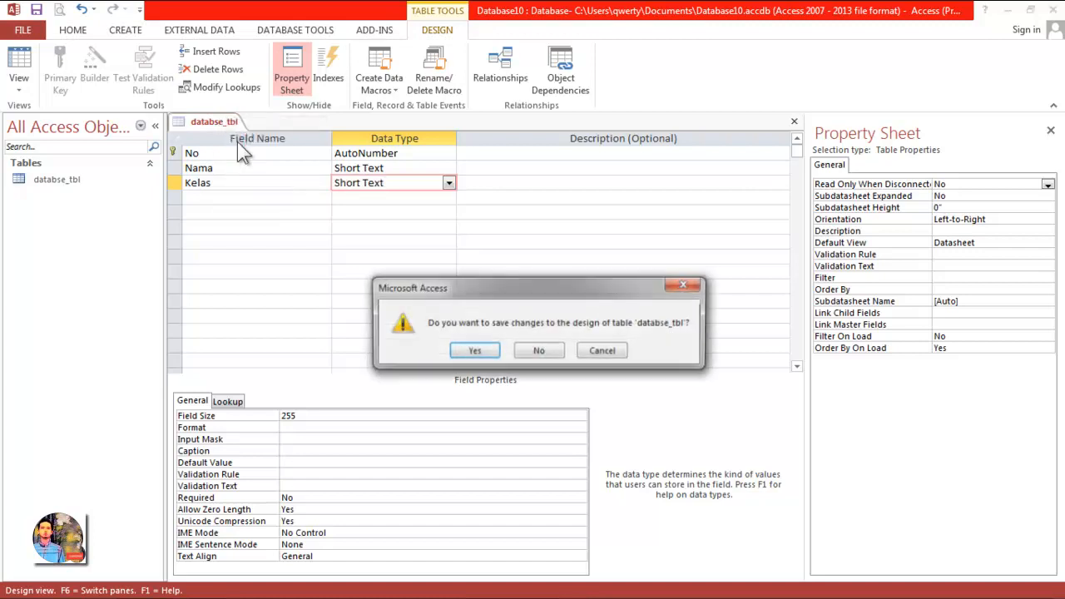
{"action": "left_click", "coordinate": [480, 353]}
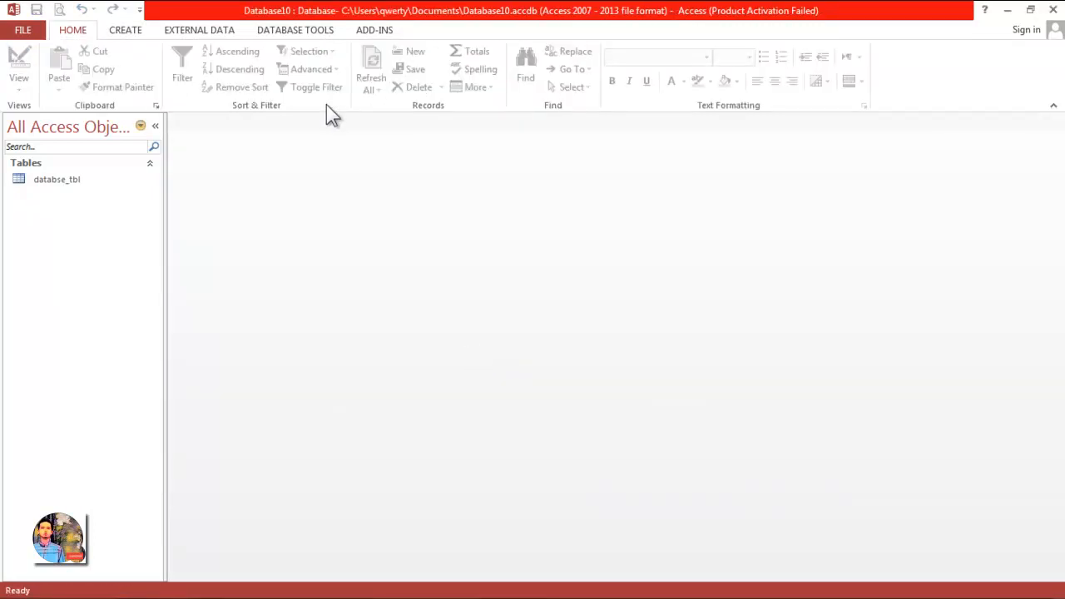
Start the Form Wizard on the databse_tbl table and add the No, Nama and Kelas fields to the form.
{"action": "left_click", "coordinate": [137, 28]}
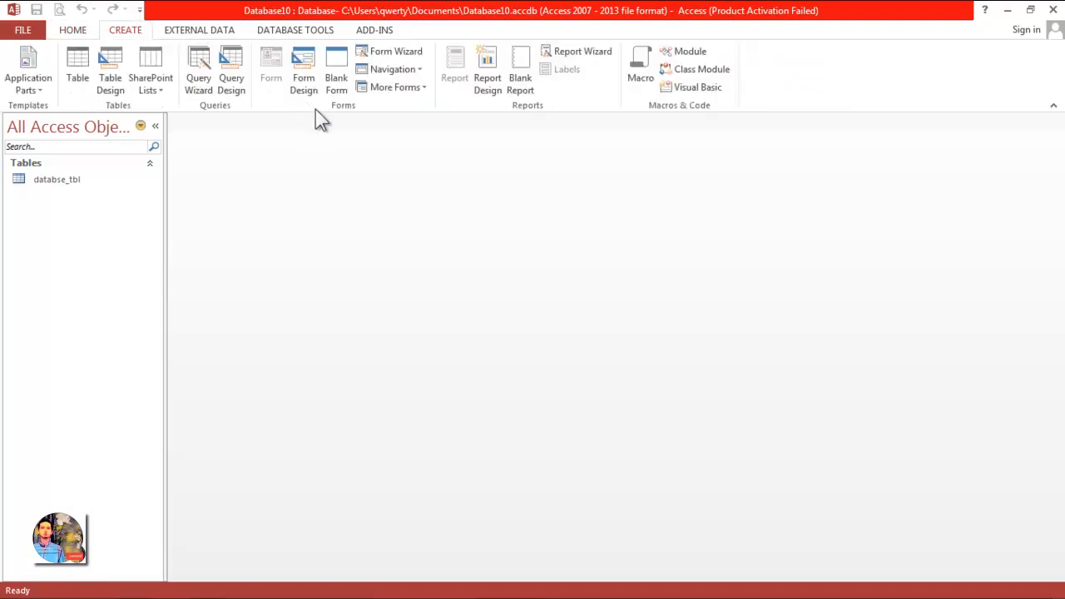
{"action": "left_click", "coordinate": [400, 55]}
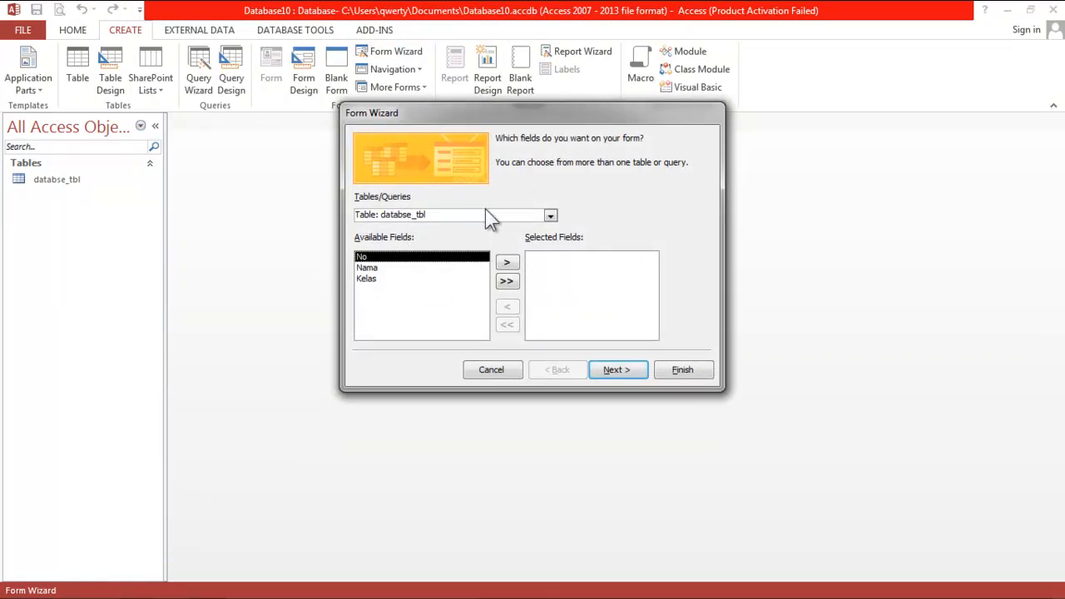
{"action": "left_click_drag", "start_coordinate": [440, 215], "coordinate": [377, 219]}
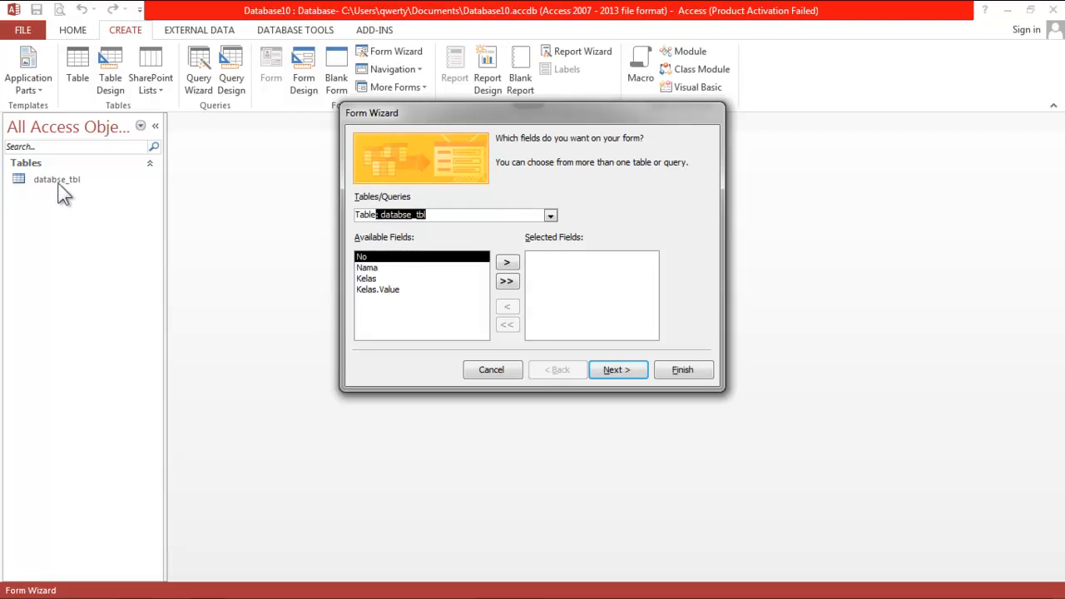
{"action": "left_click", "coordinate": [507, 263]}
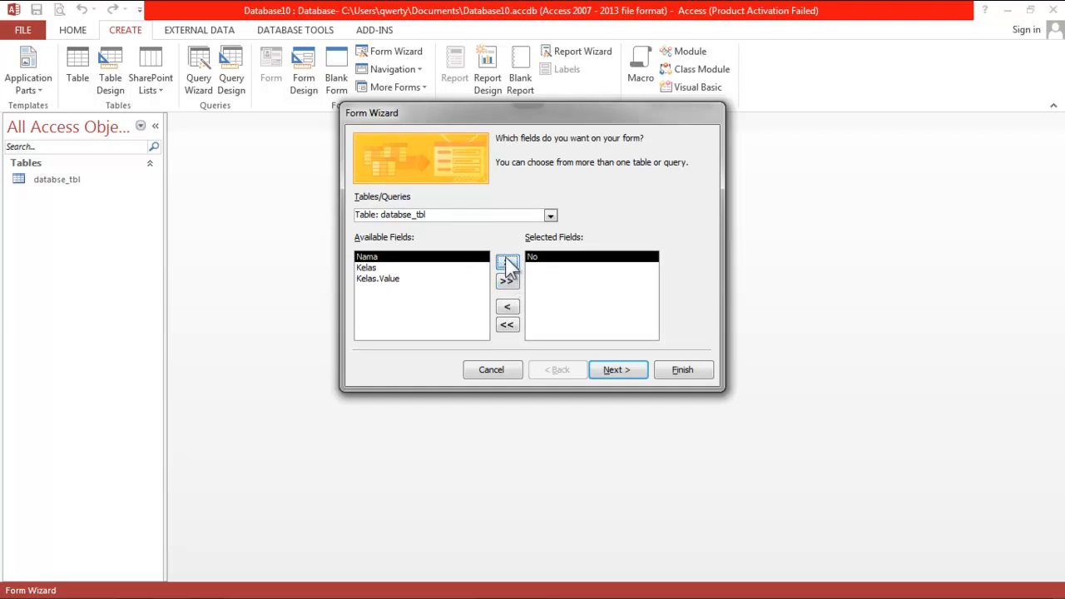
{"action": "left_click", "coordinate": [507, 263]}
{"action": "left_click", "coordinate": [507, 263]}
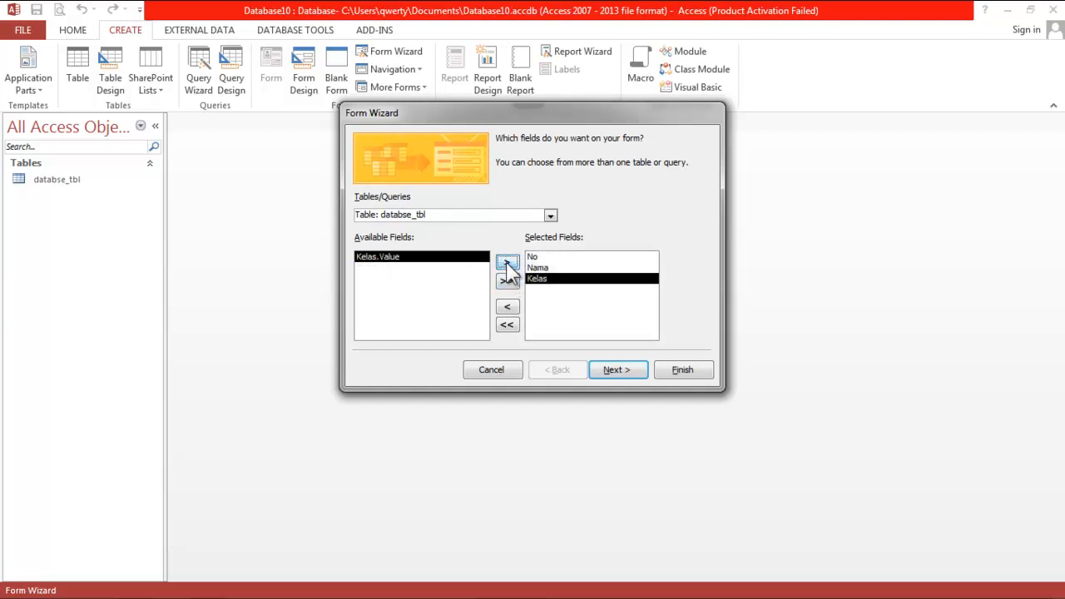
Choose the Columnar layout for the form, keep the title databse_tbl, and finish the wizard with the form opened for viewing.
{"action": "left_click", "coordinate": [611, 370]}
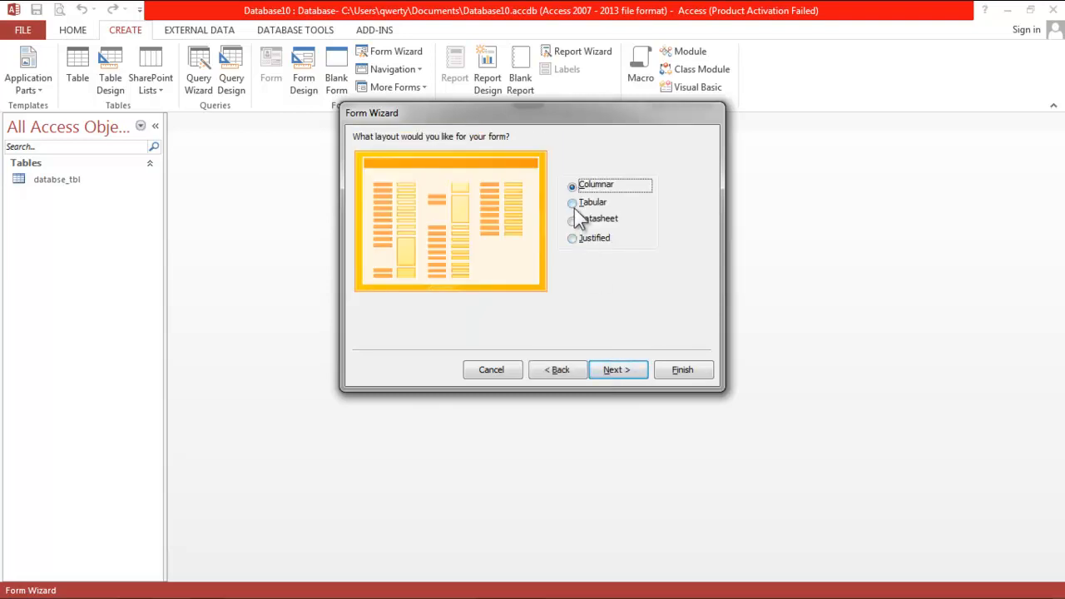
{"action": "left_click", "coordinate": [574, 206]}
{"action": "left_click", "coordinate": [574, 186]}
{"action": "left_click", "coordinate": [615, 371]}
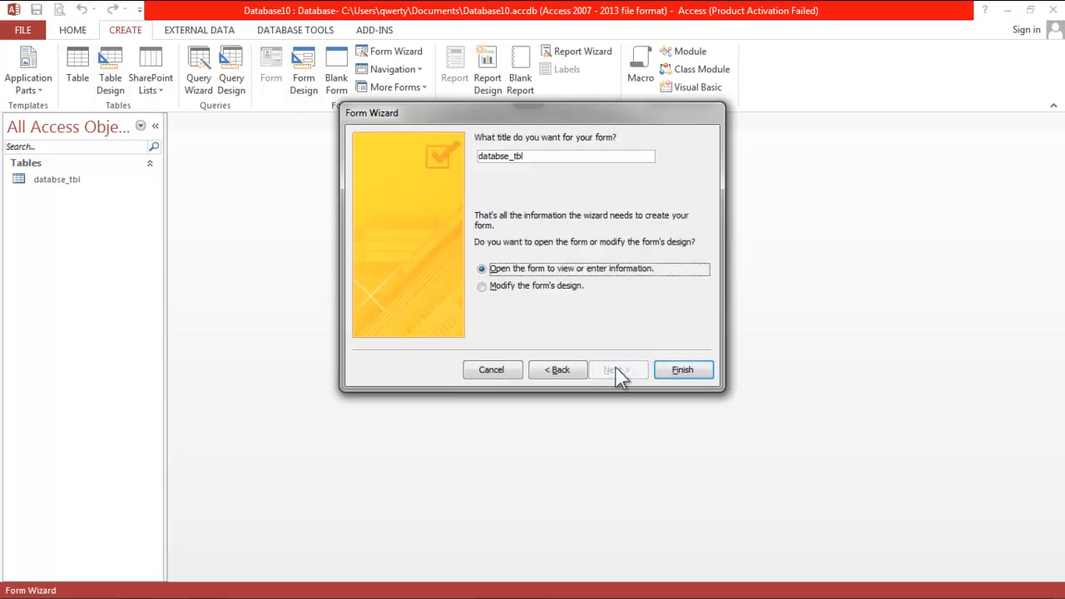
{"action": "left_click", "coordinate": [675, 373]}
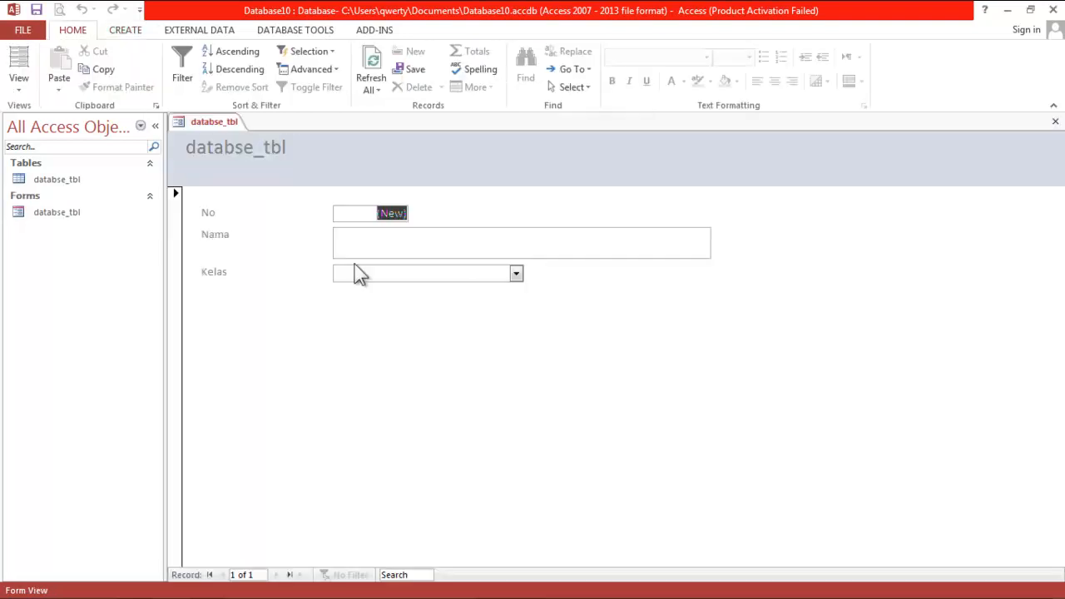
Switch the databse_tbl form to Design View and extend its Detail section to a height of about 2.08 inches.
{"action": "right_click", "coordinate": [227, 122]}
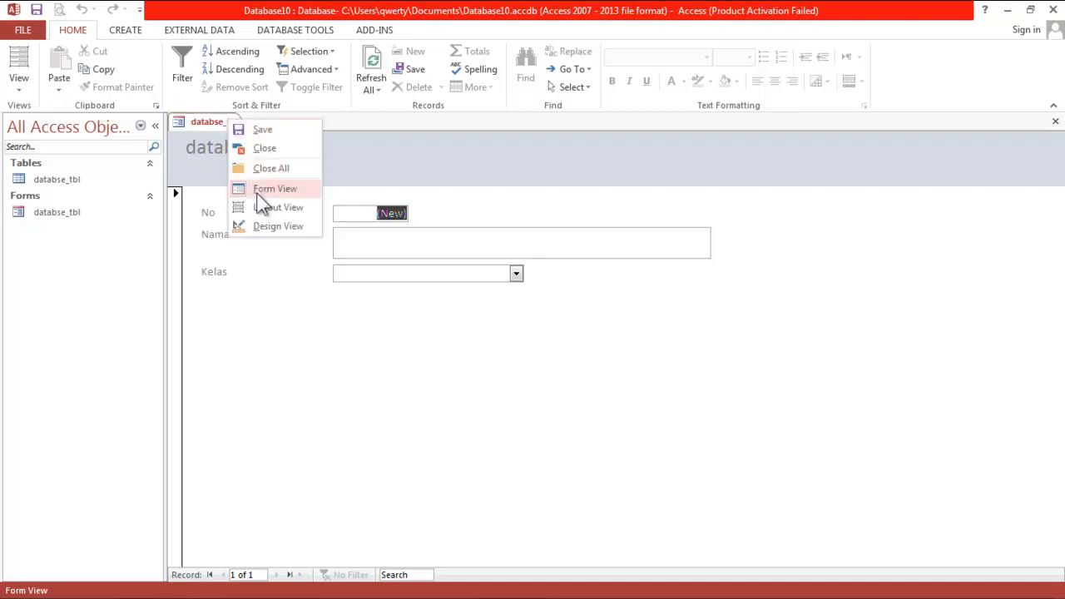
{"action": "left_click", "coordinate": [262, 224]}
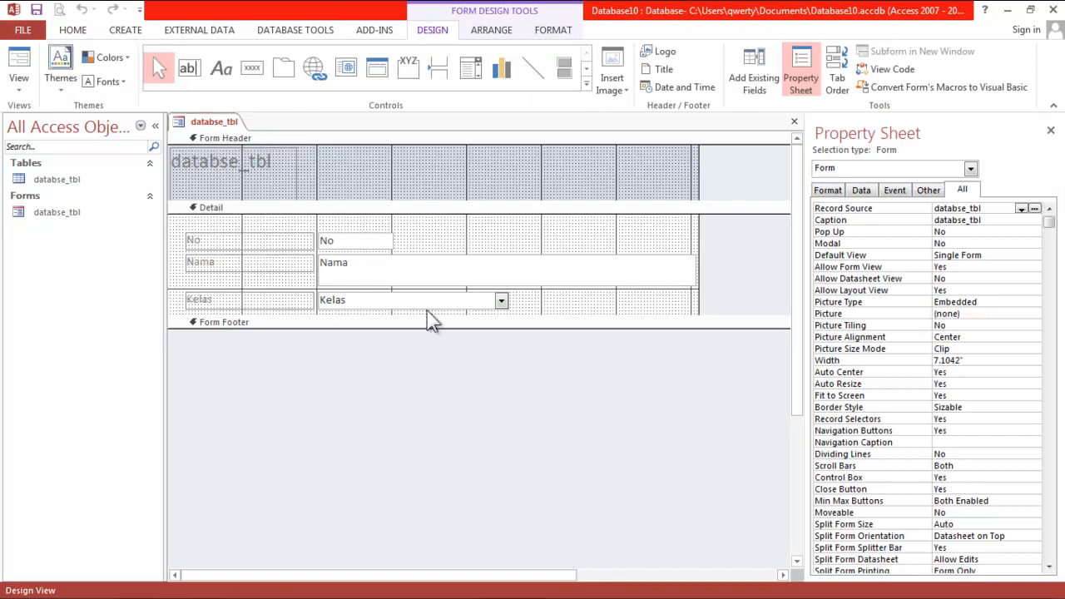
{"action": "left_click_drag", "start_coordinate": [443, 317], "coordinate": [444, 368]}
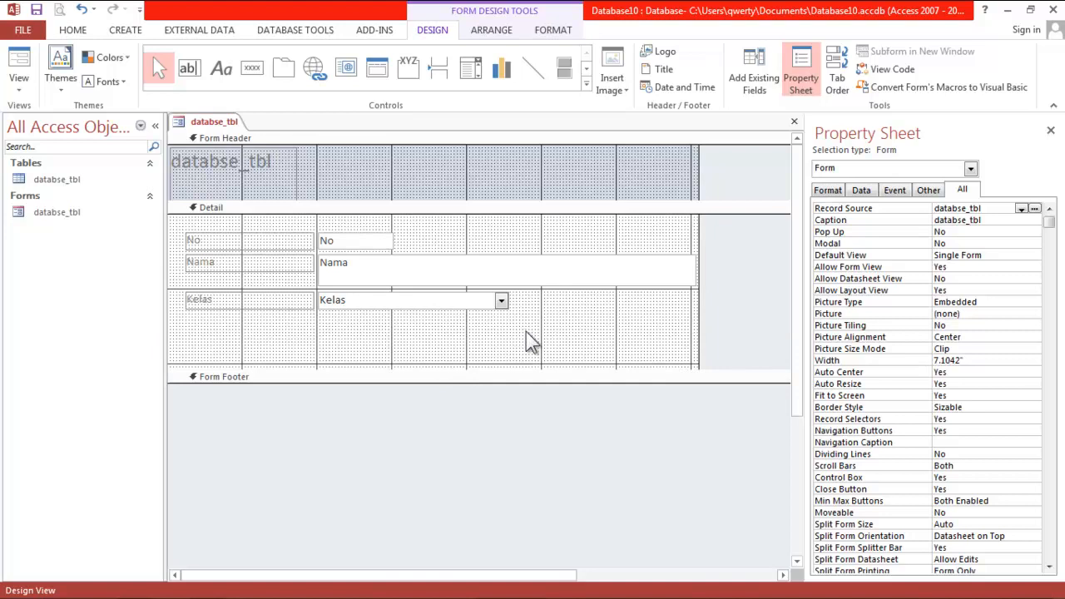
Shrink the Nama text box to about 1.77 by 0.25 inches and narrow the Kelas combo box to a similar width.
{"action": "left_click", "coordinate": [535, 283]}
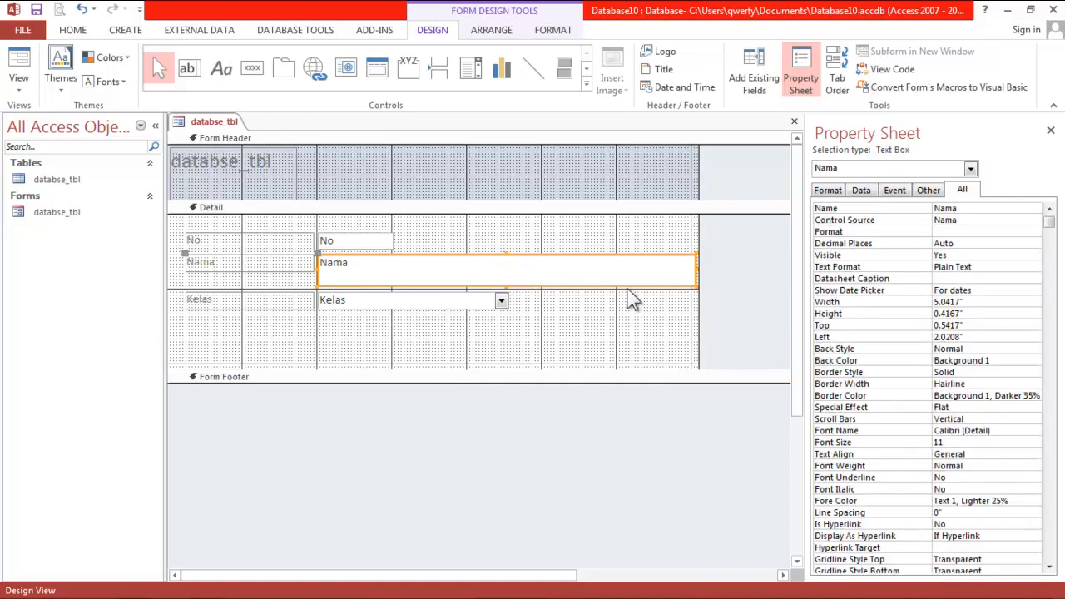
{"action": "left_click_drag", "start_coordinate": [696, 286], "coordinate": [448, 276]}
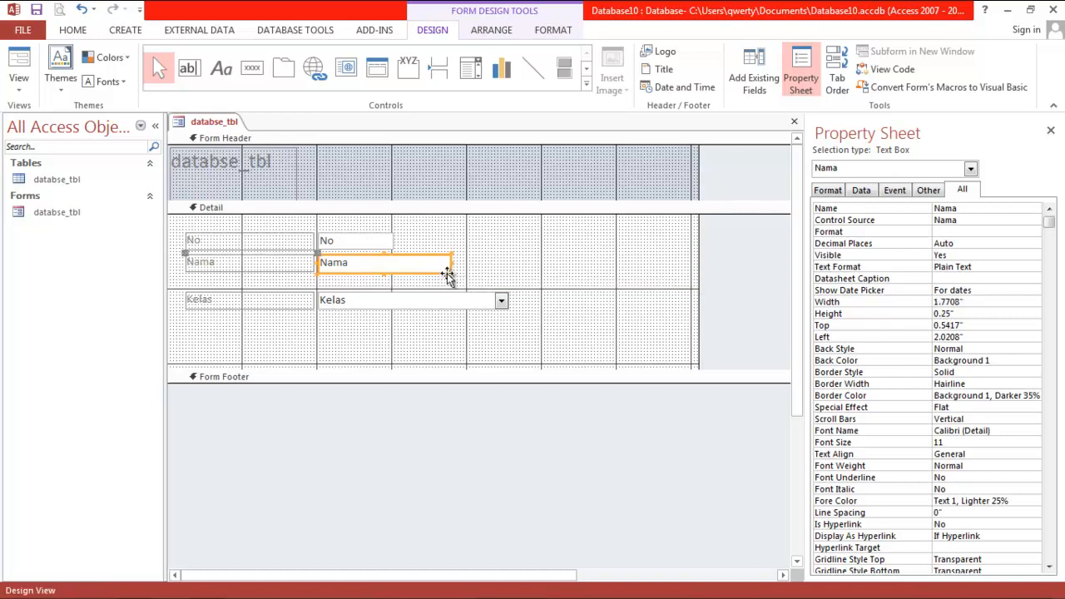
{"action": "left_click", "coordinate": [464, 301]}
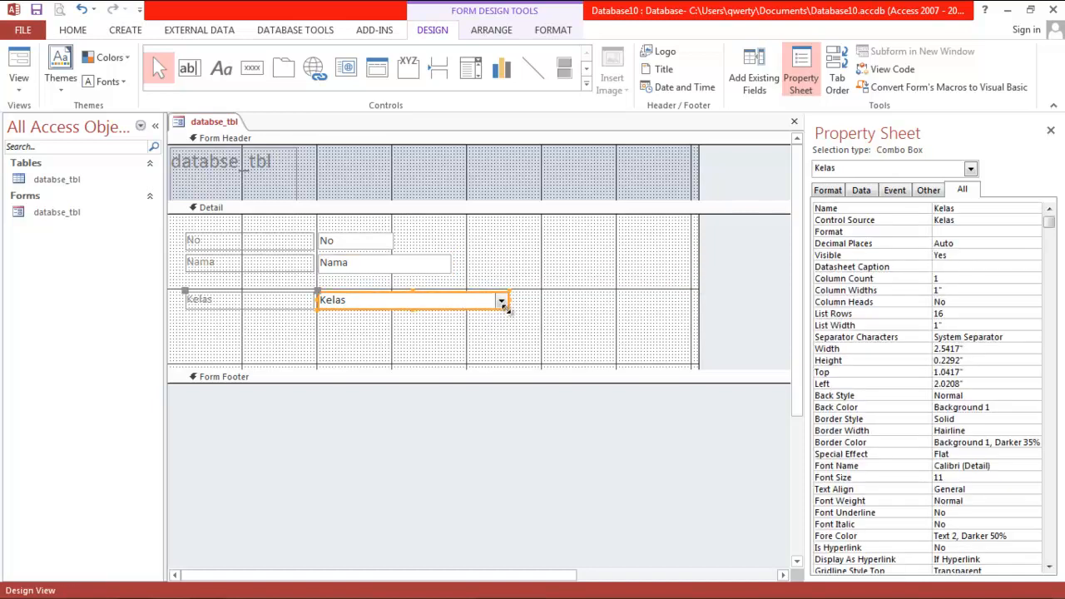
{"action": "left_click_drag", "start_coordinate": [508, 308], "coordinate": [445, 306]}
{"action": "left_click", "coordinate": [408, 341]}
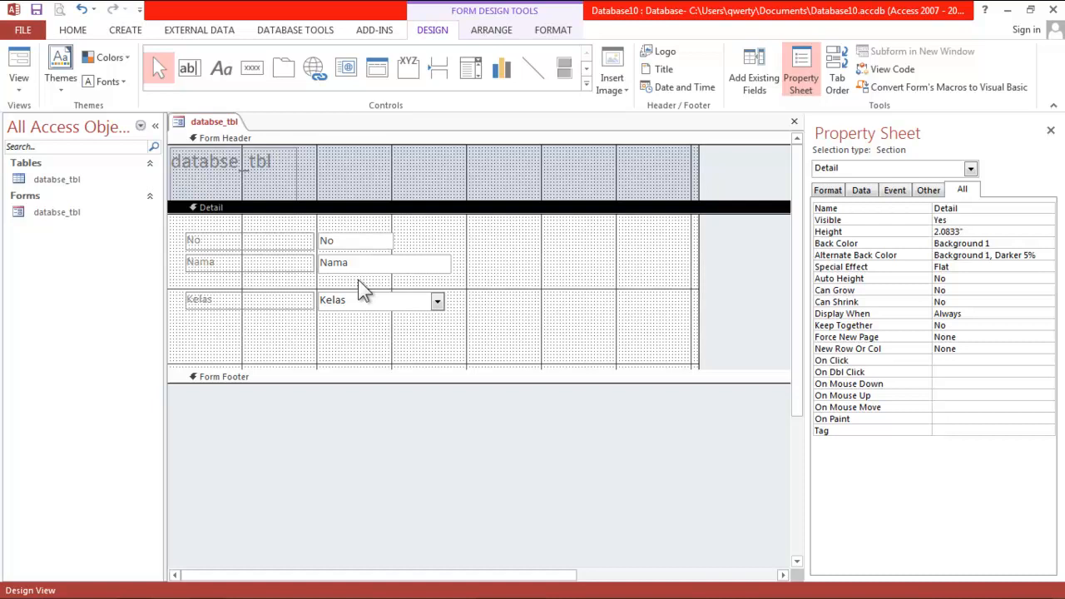
Draw a command button about 0.71 by 0.38 inches below the Kelas field and assign it the Save Record operation.
{"action": "left_click", "coordinate": [255, 71]}
{"action": "left_click_drag", "start_coordinate": [257, 318], "coordinate": [310, 344]}
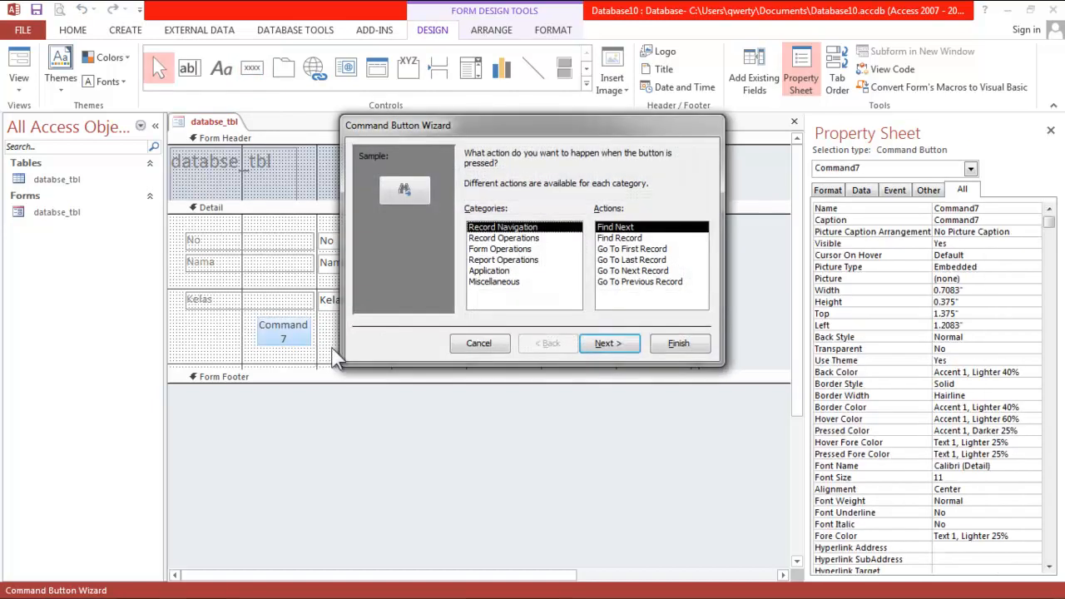
{"action": "left_click", "coordinate": [507, 241]}
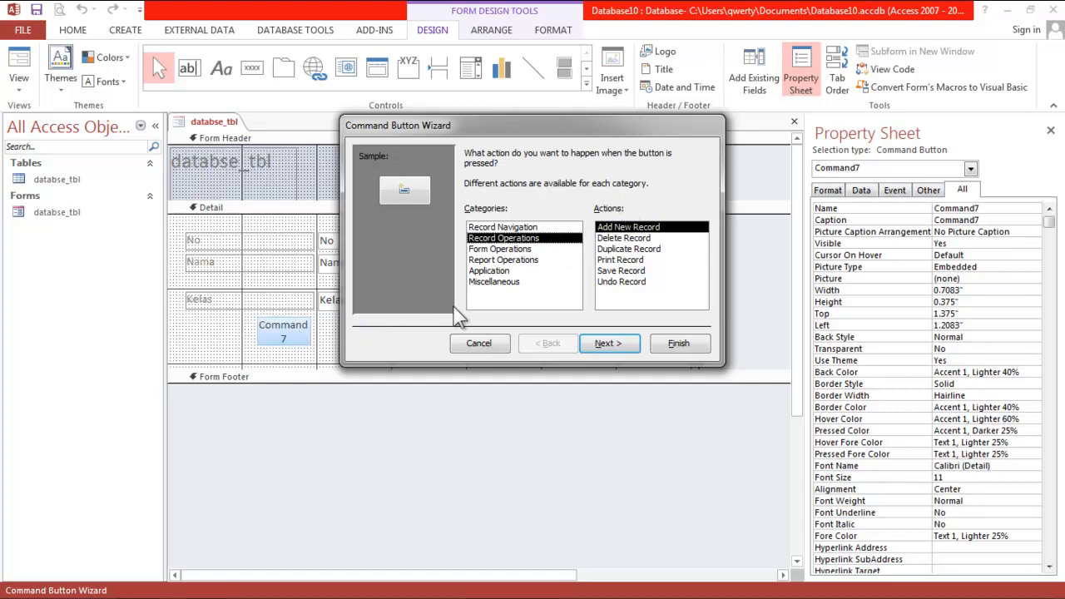
{"action": "left_click", "coordinate": [616, 272]}
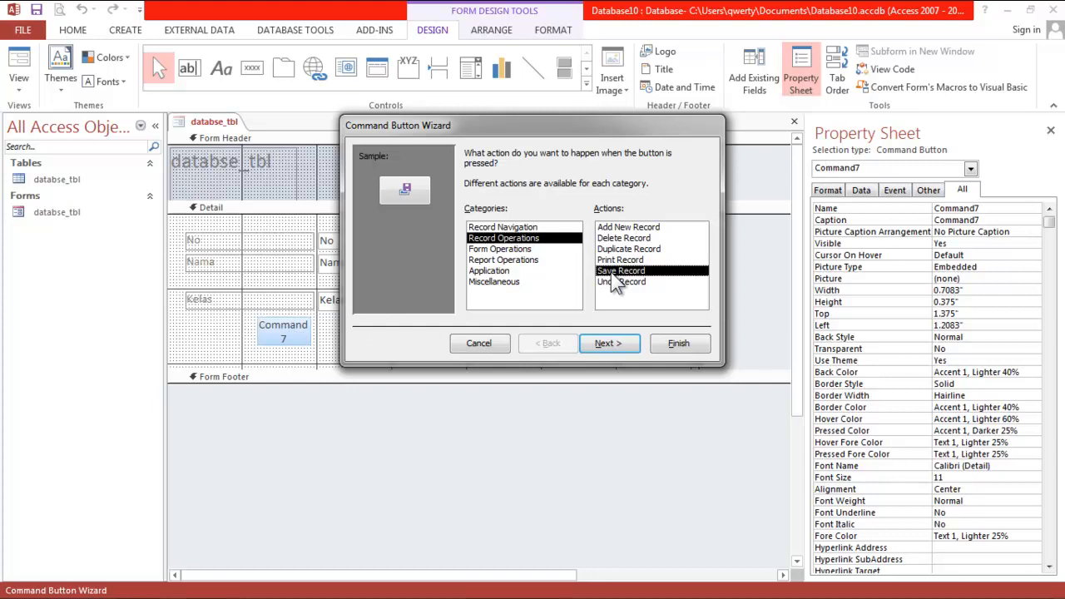
{"action": "left_click", "coordinate": [620, 345]}
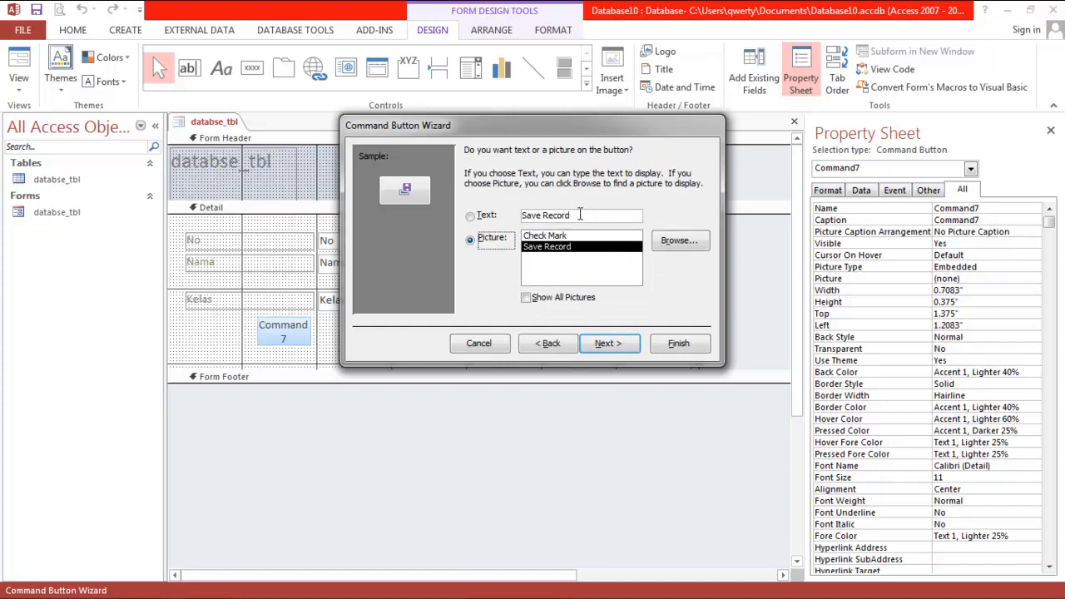
Give the button the text SIMPAN, name it SIMPAN_CMD, and finish the Command Button Wizard.
{"action": "left_click", "coordinate": [517, 215]}
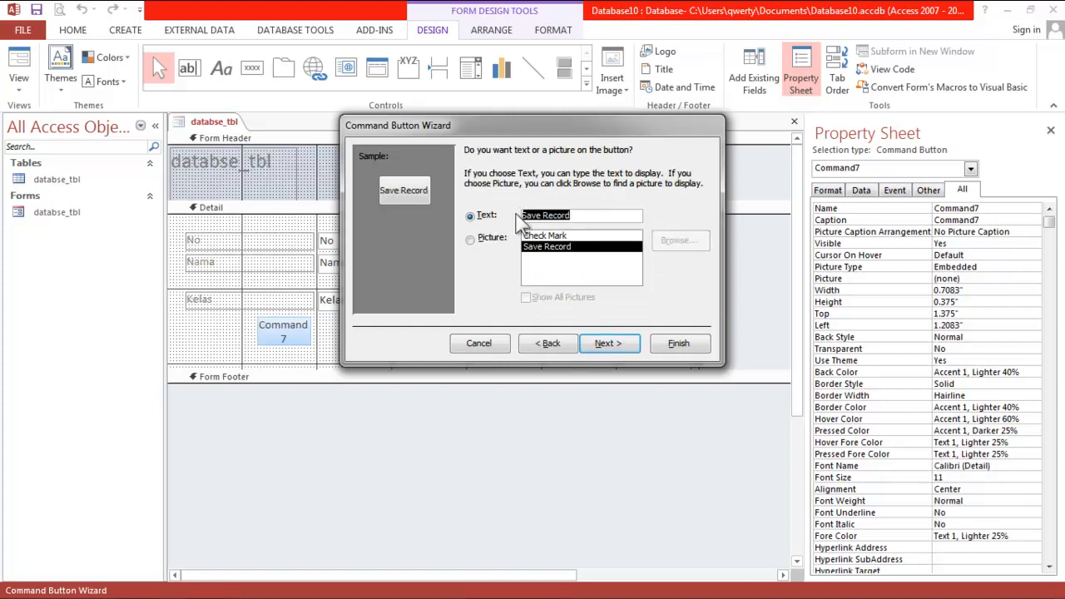
{"action": "type", "text": "SIMPAN"}
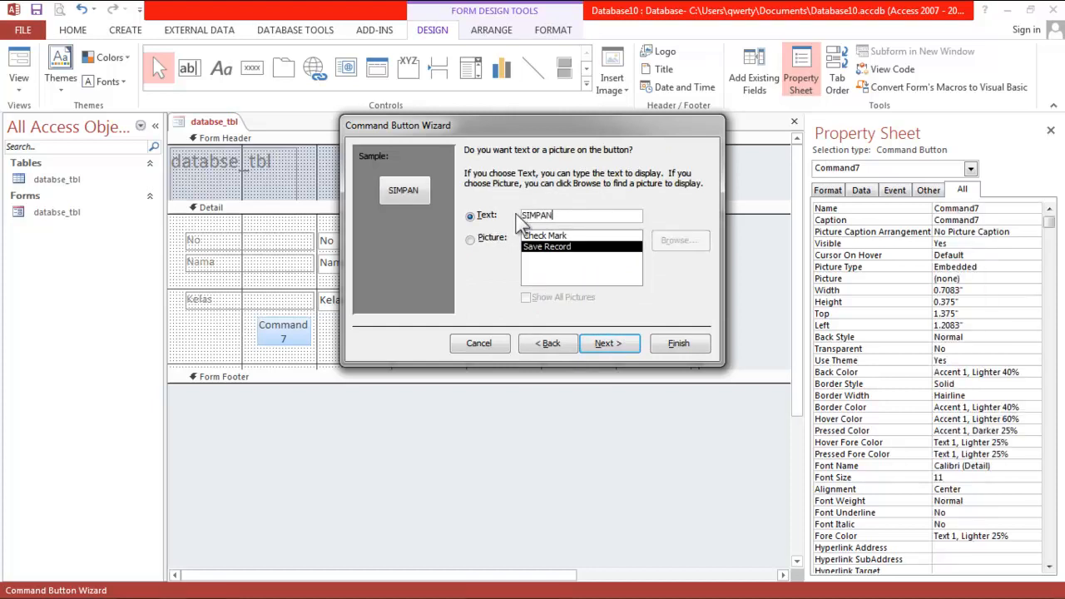
{"action": "left_click", "coordinate": [606, 346]}
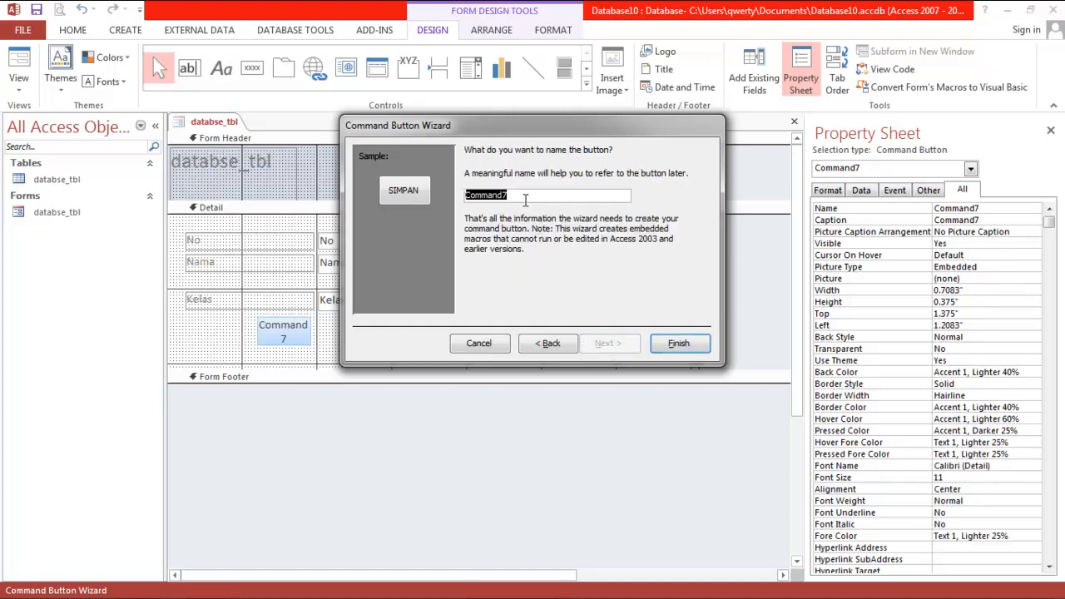
{"action": "key", "text": "BackSpace"}
{"action": "type", "text": "si"}
{"action": "key", "text": "BackSpace"}
{"action": "key", "text": "BackSpace"}
{"action": "type", "text": "SIMPAN_CMD"}
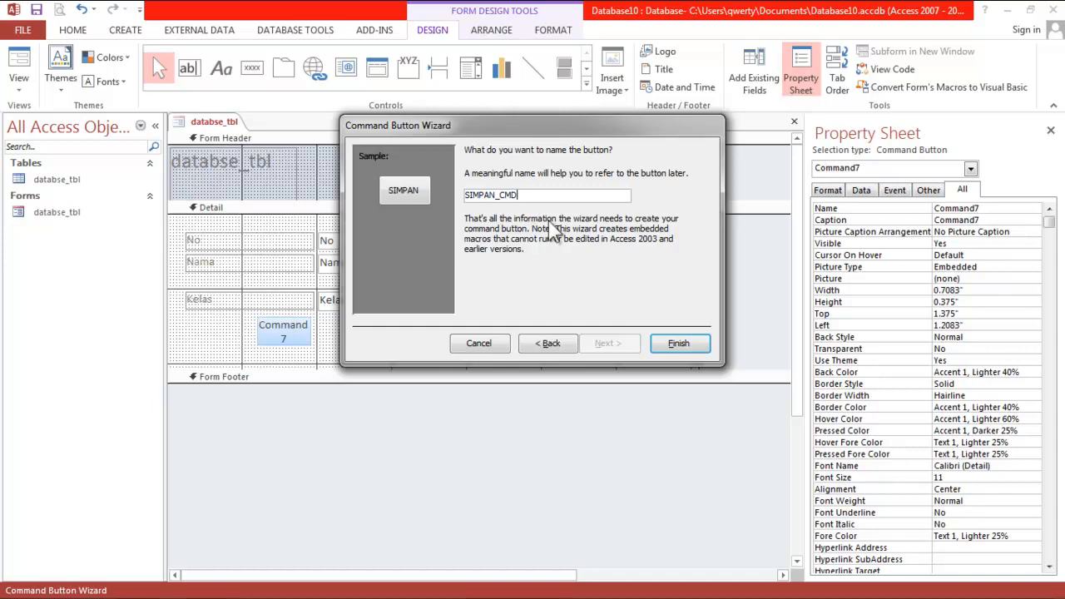
{"action": "left_click", "coordinate": [672, 347]}
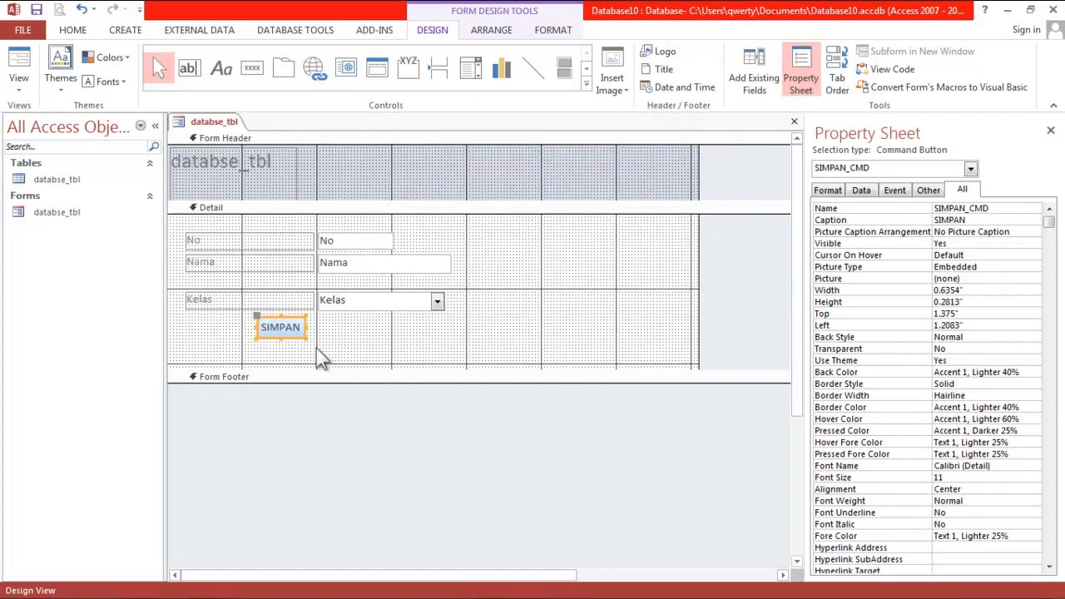
Enlarge the SIMPAN button to about 0.75 by 0.38 inches and recolor it with an Accent 1, Lighter 60% background and Text 1, Lighter 5% font.
{"action": "left_click_drag", "start_coordinate": [305, 338], "coordinate": [315, 346]}
{"action": "left_click", "coordinate": [553, 30]}
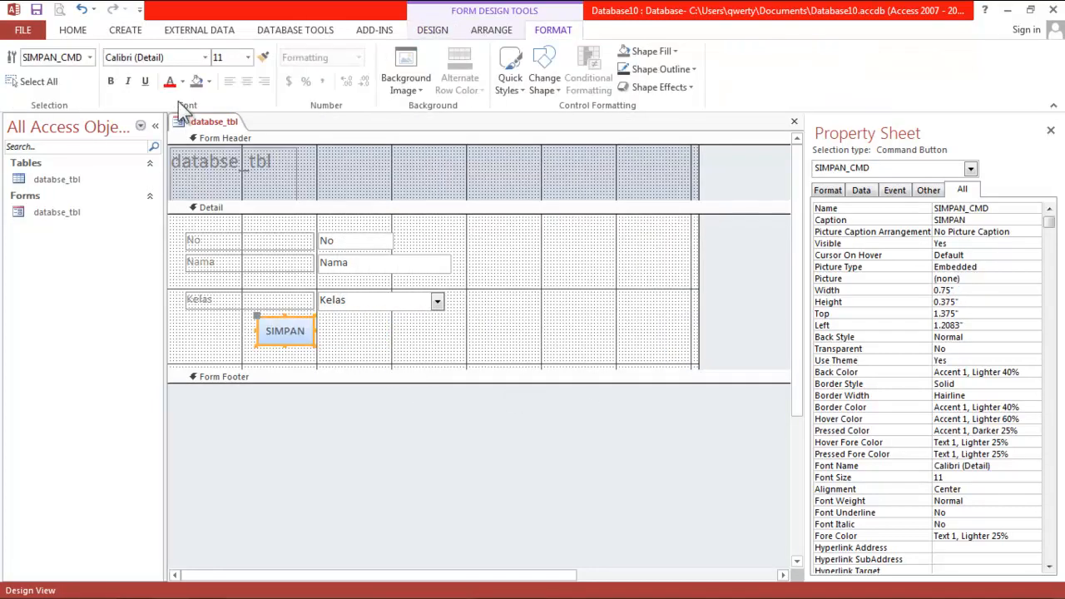
{"action": "left_click", "coordinate": [210, 83]}
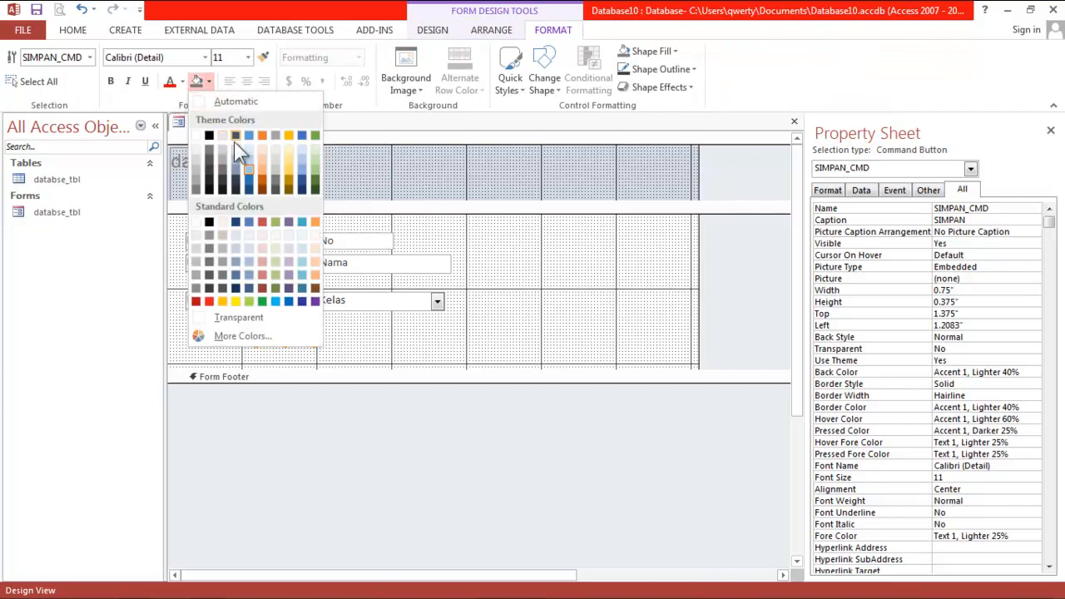
{"action": "left_click", "coordinate": [248, 161]}
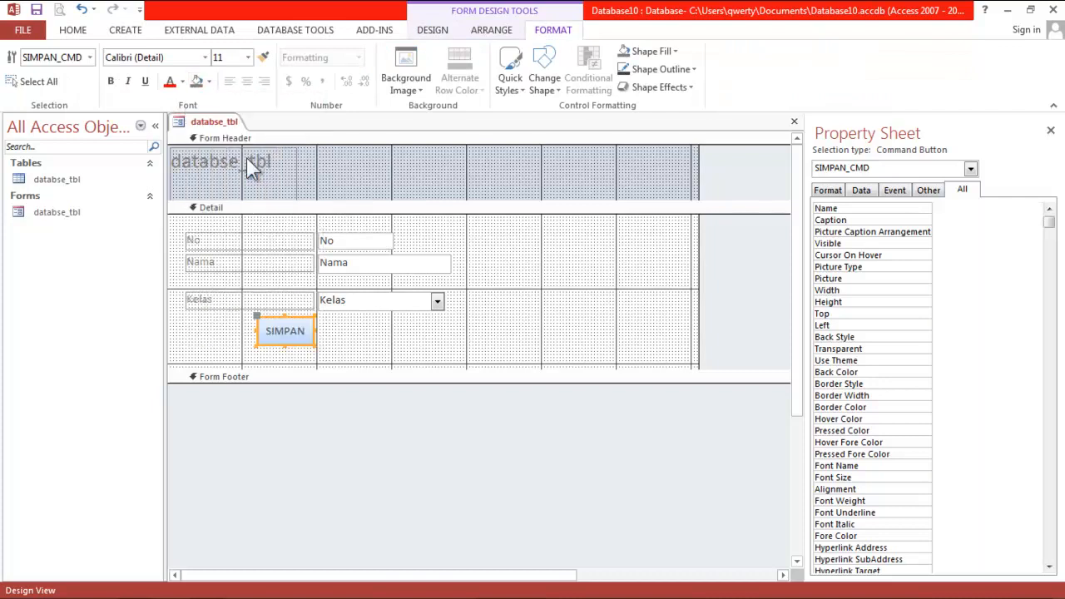
{"action": "left_click", "coordinate": [182, 82]}
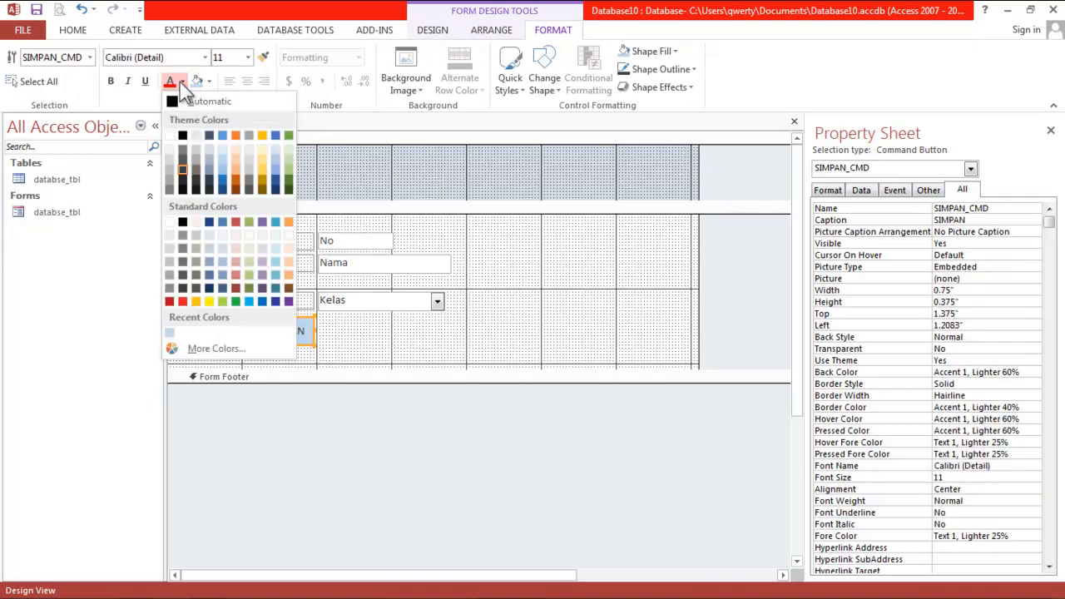
{"action": "left_click", "coordinate": [183, 189]}
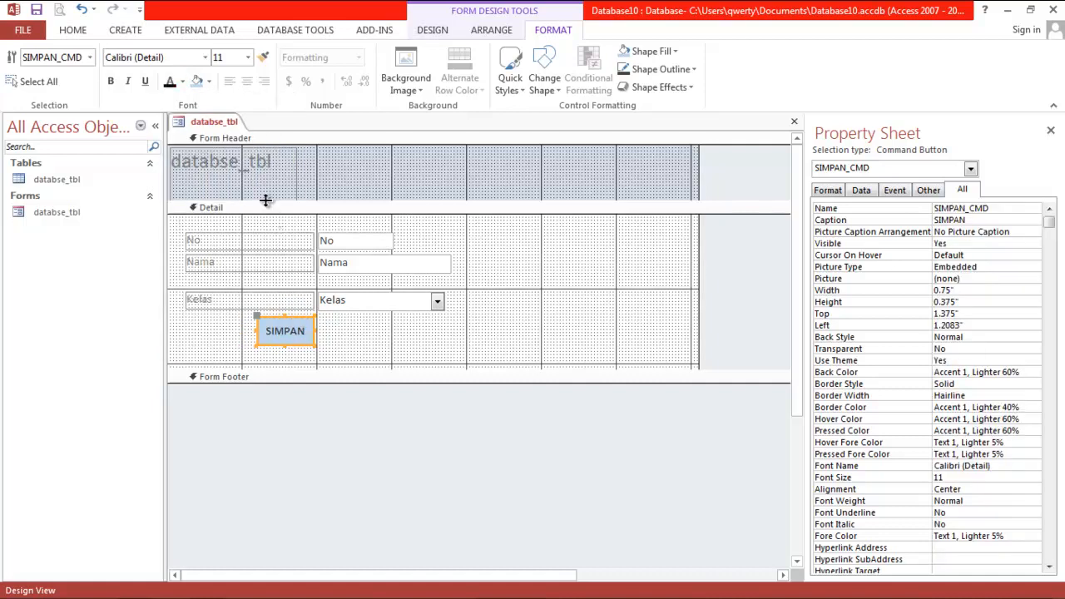
Replace the title text in the form header label with DATABASE SISWA.
{"action": "left_click", "coordinate": [248, 164]}
{"action": "left_click", "coordinate": [243, 163]}
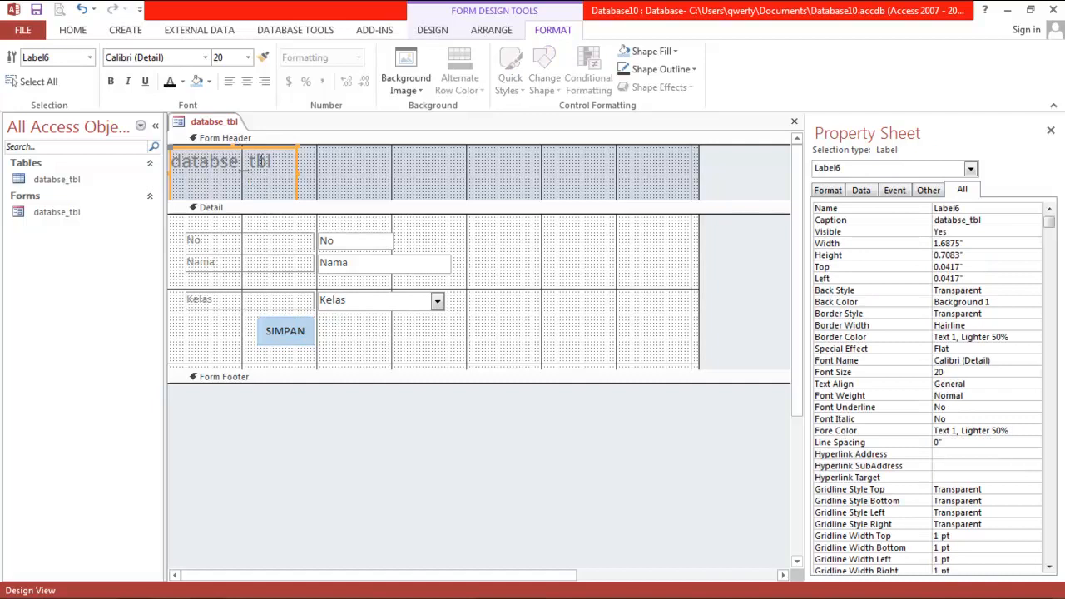
{"action": "left_click_drag", "start_coordinate": [276, 161], "coordinate": [178, 118]}
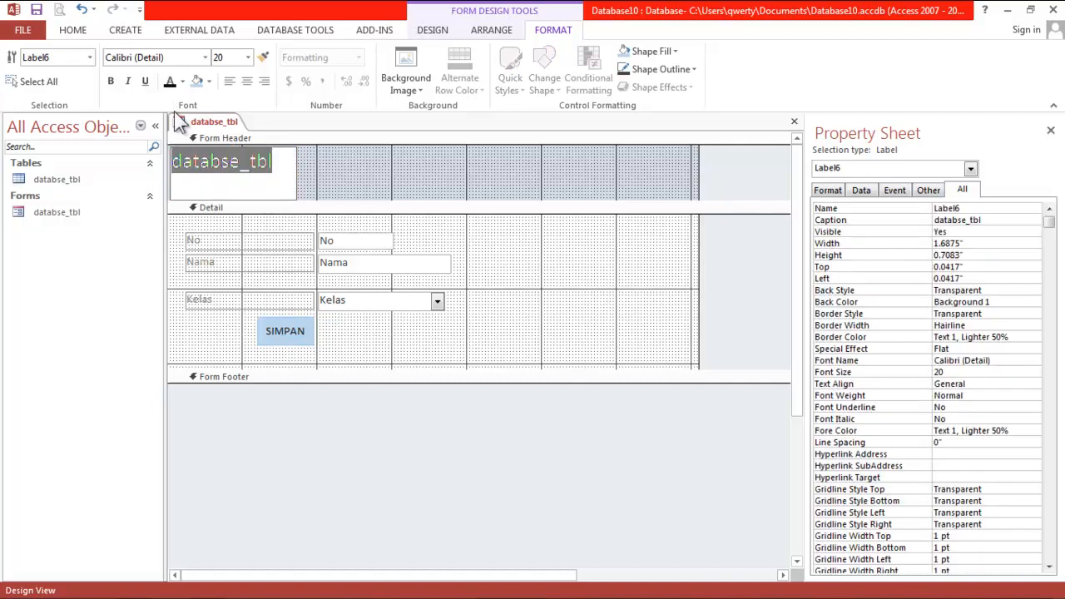
{"action": "type", "text": "dATA"}
{"action": "key", "text": "BackSpace"}
{"action": "key", "text": "BackSpace"}
{"action": "key", "text": "BackSpace"}
{"action": "key", "text": "BackSpace"}
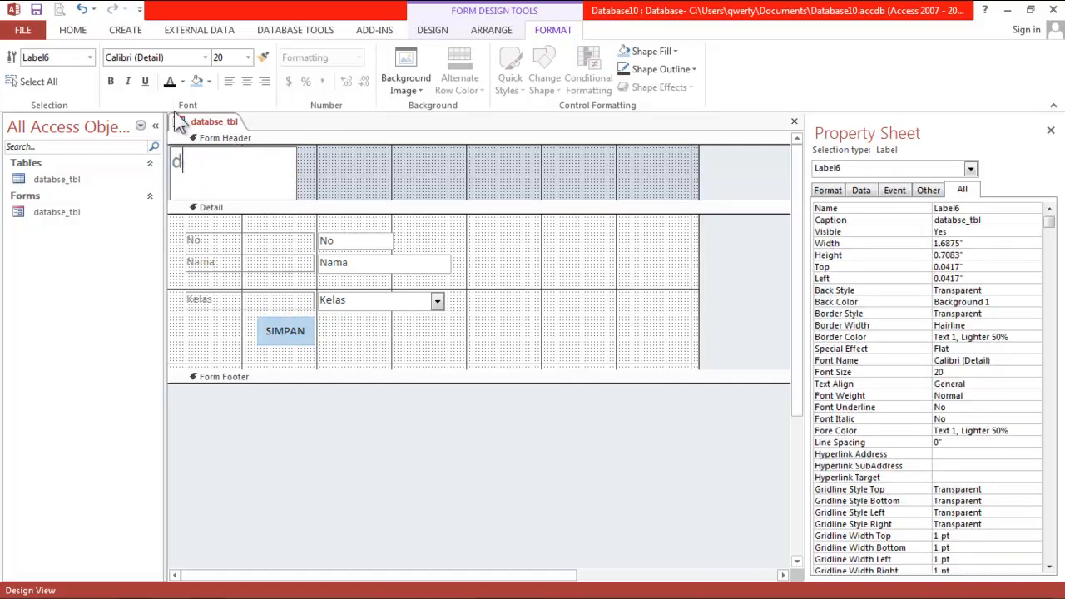
{"action": "type", "text": "DTA"}
{"action": "key", "text": "BackSpace"}
{"action": "key", "text": "BackSpace"}
{"action": "type", "text": "ATABASE SISWA"}
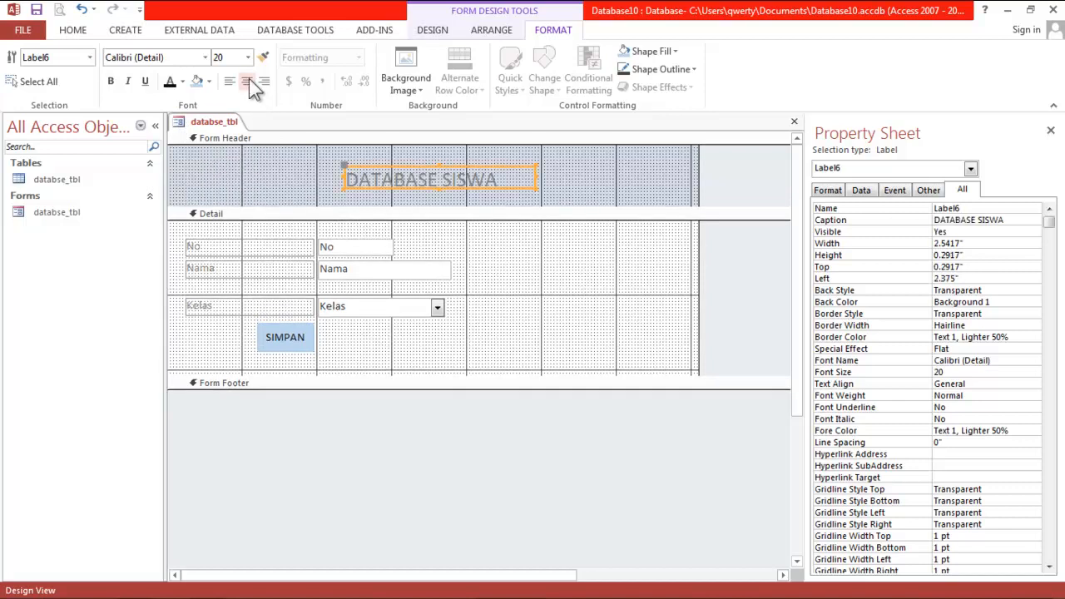
Center the DATABASE SISWA title and give it a green #22B14C font on a yellow #FFF200 background.
{"action": "left_click", "coordinate": [248, 80]}
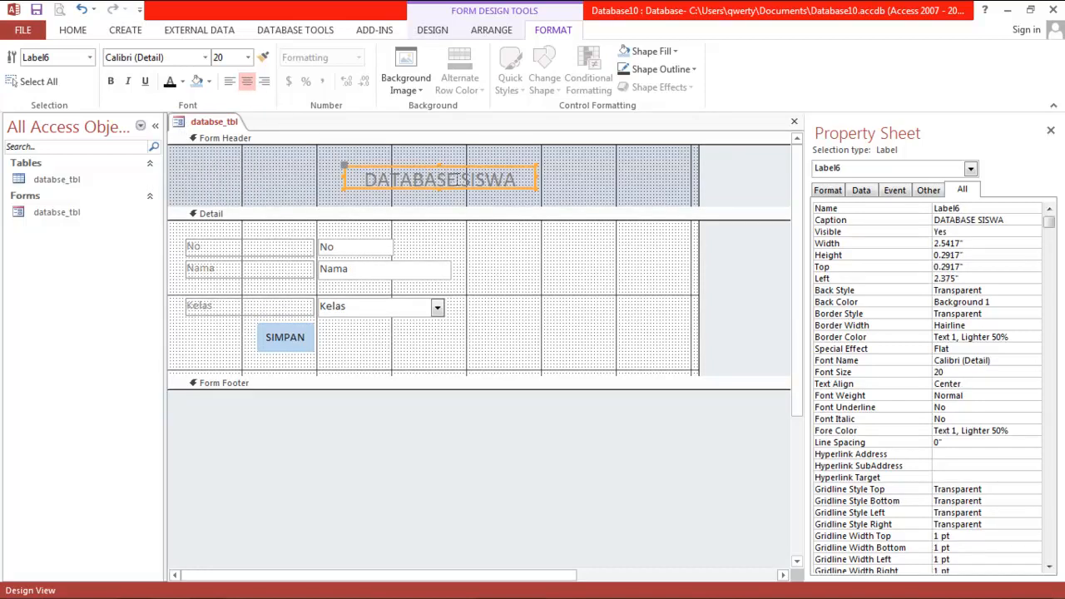
{"action": "left_click", "coordinate": [183, 81]}
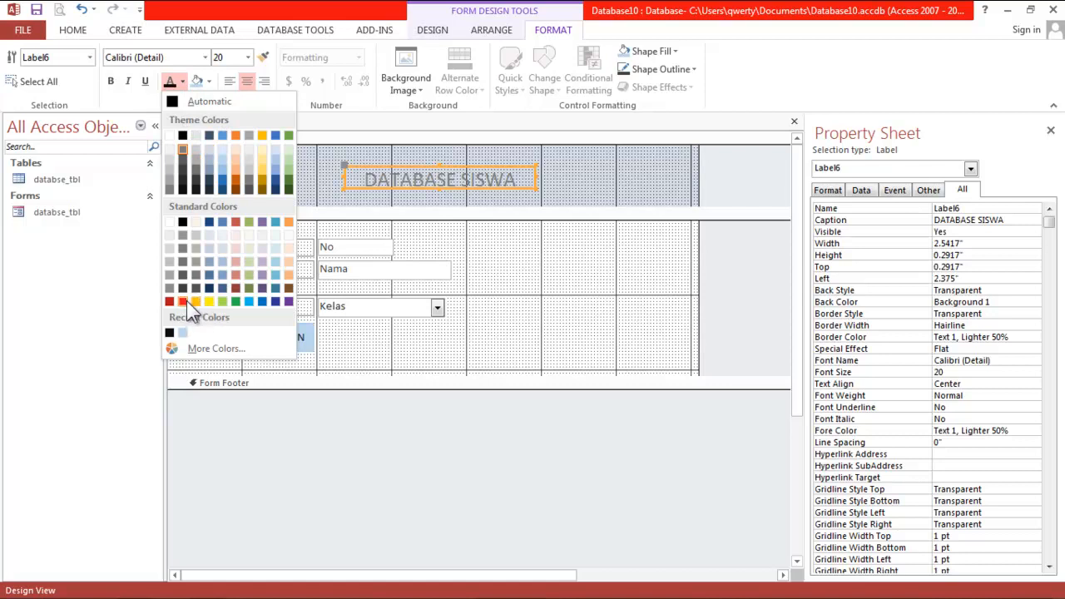
{"action": "left_click", "coordinate": [235, 302]}
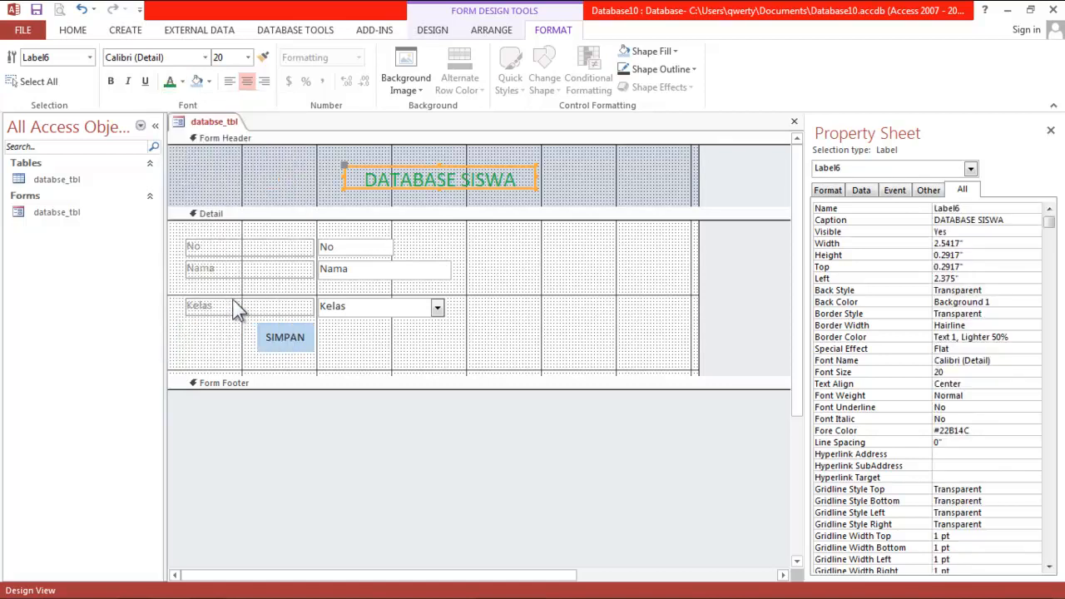
{"action": "left_click", "coordinate": [209, 82]}
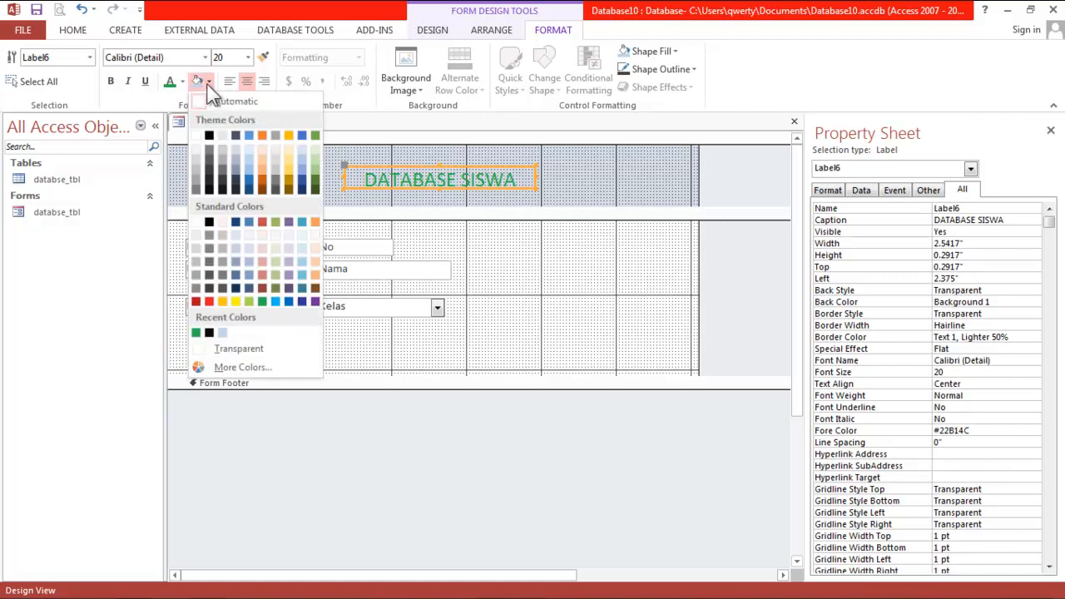
{"action": "left_click", "coordinate": [235, 303]}
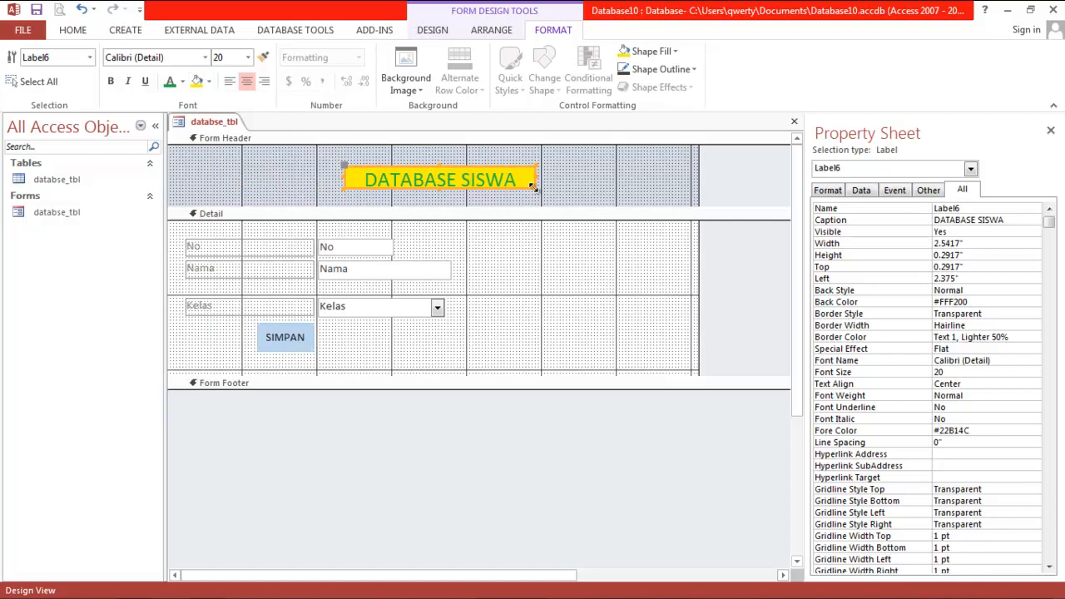
Enlarge the title label to about 2.58 by 0.42 inches and make its text bold.
{"action": "left_click_drag", "start_coordinate": [537, 191], "coordinate": [541, 200]}
{"action": "left_click", "coordinate": [503, 183]}
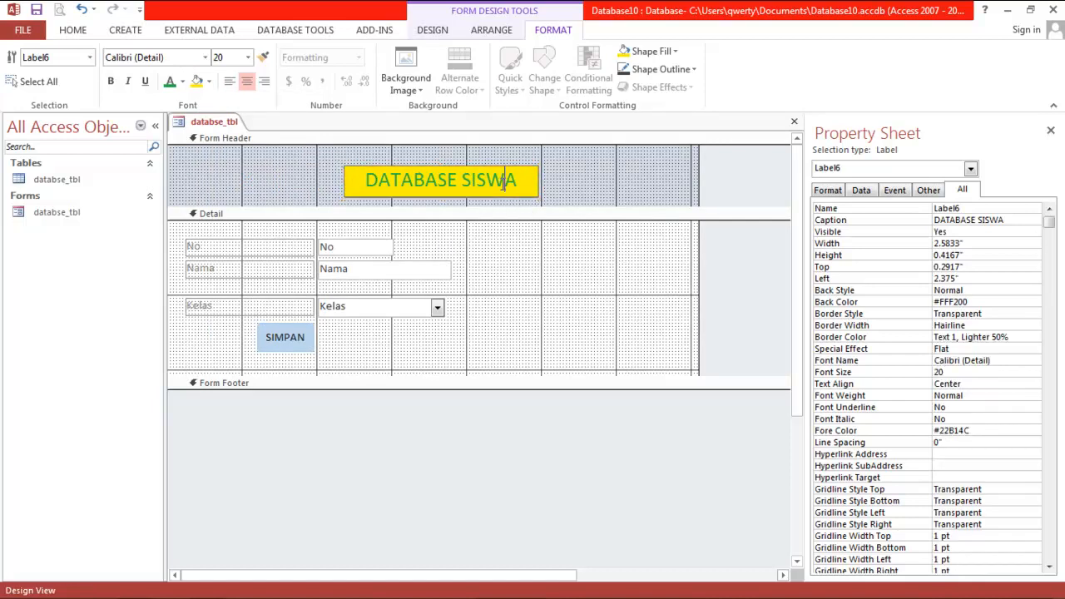
{"action": "left_click", "coordinate": [113, 81]}
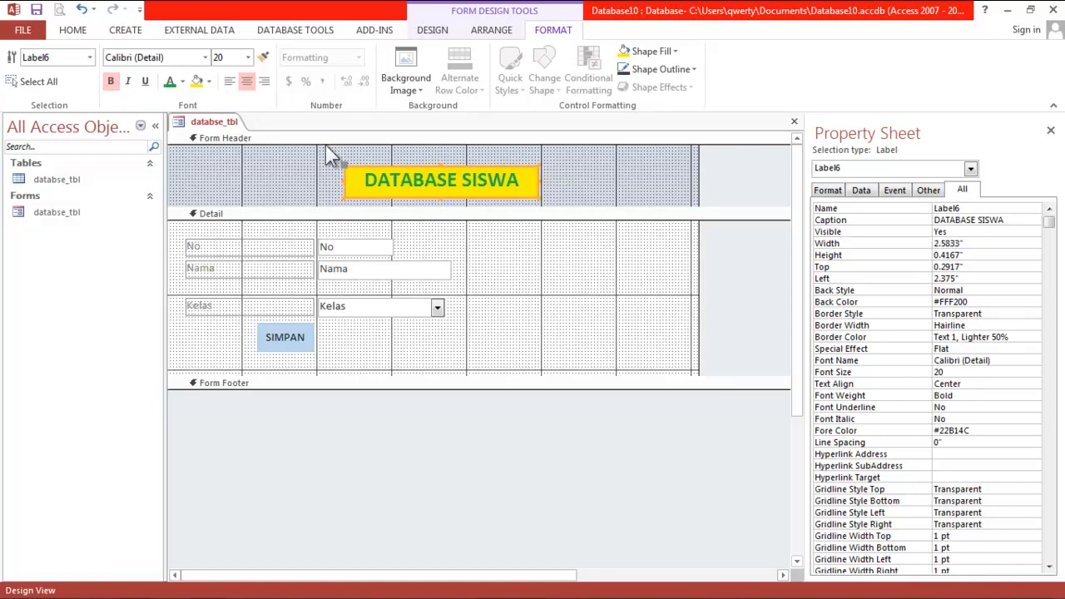
Set the form header section's back color to Accent 2, Darker 25%.
{"action": "left_click", "coordinate": [569, 193]}
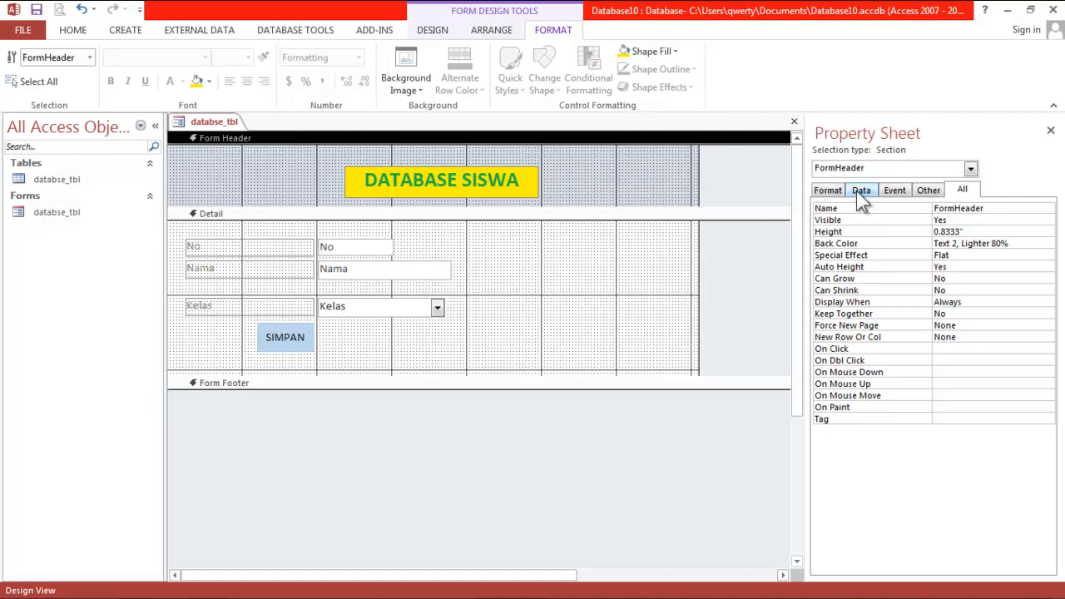
{"action": "left_click", "coordinate": [1018, 244]}
{"action": "left_click", "coordinate": [1048, 244]}
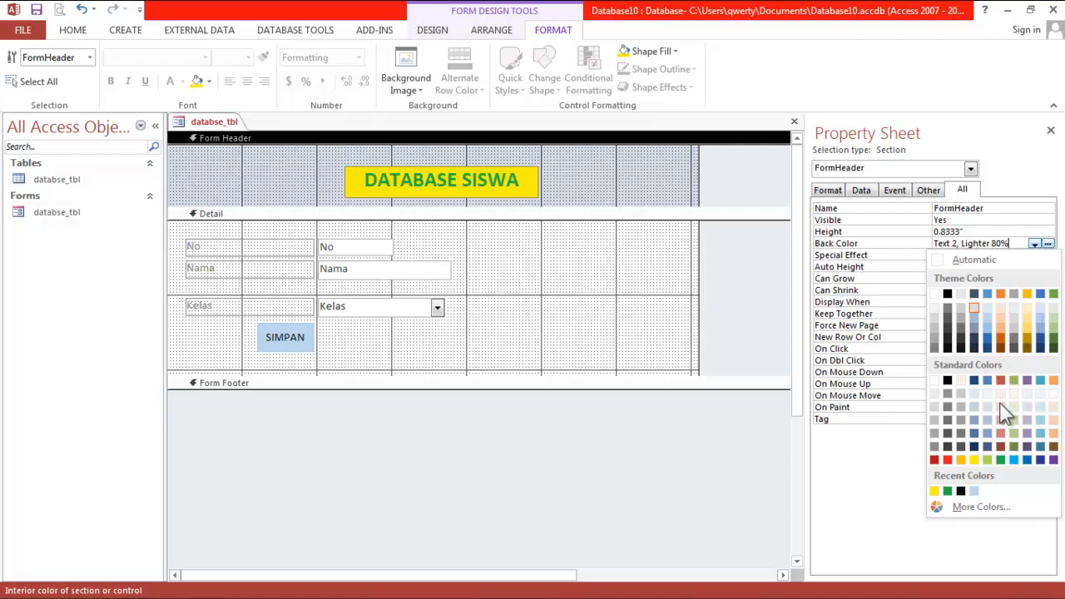
{"action": "left_click", "coordinate": [1001, 339]}
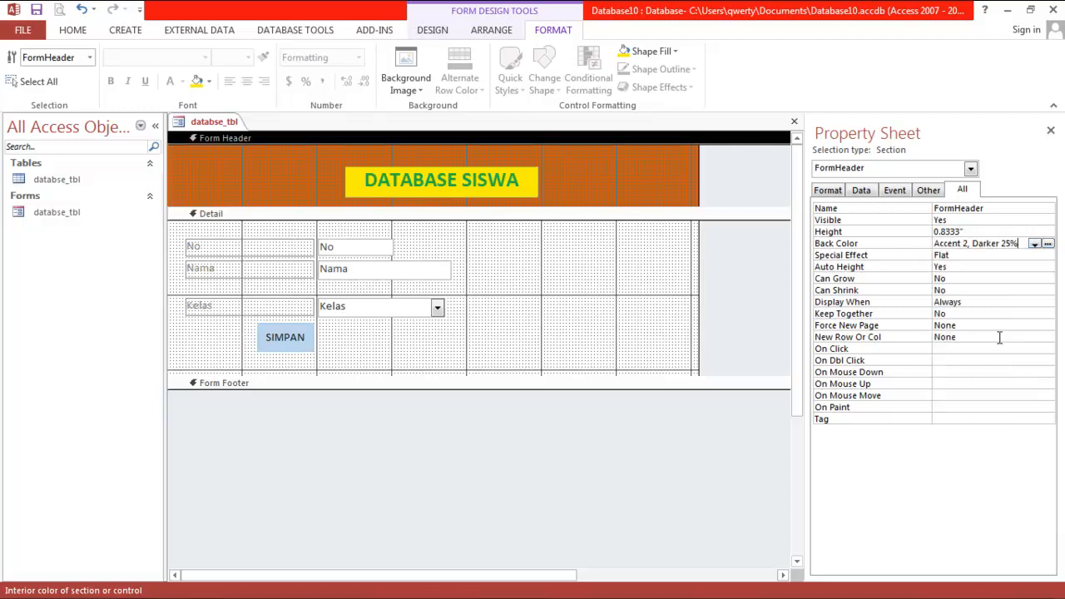
Set the Detail section's back color to the light green #A7DA4E and extend its height to about 2.5 inches.
{"action": "left_click", "coordinate": [635, 314]}
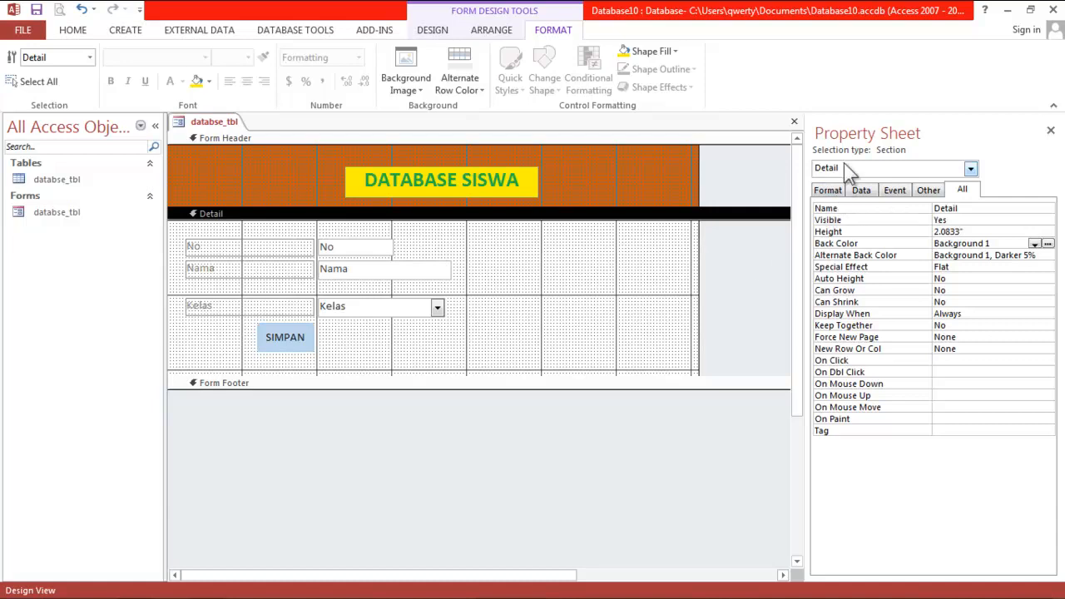
{"action": "left_click", "coordinate": [1047, 244]}
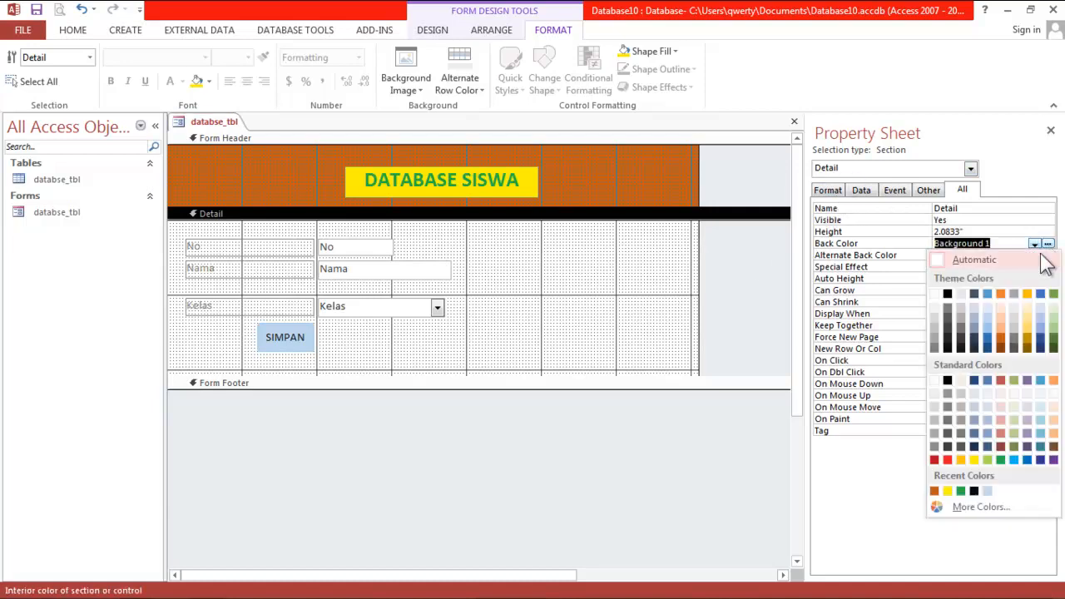
{"action": "left_click", "coordinate": [989, 457]}
{"action": "left_click_drag", "start_coordinate": [711, 376], "coordinate": [710, 407]}
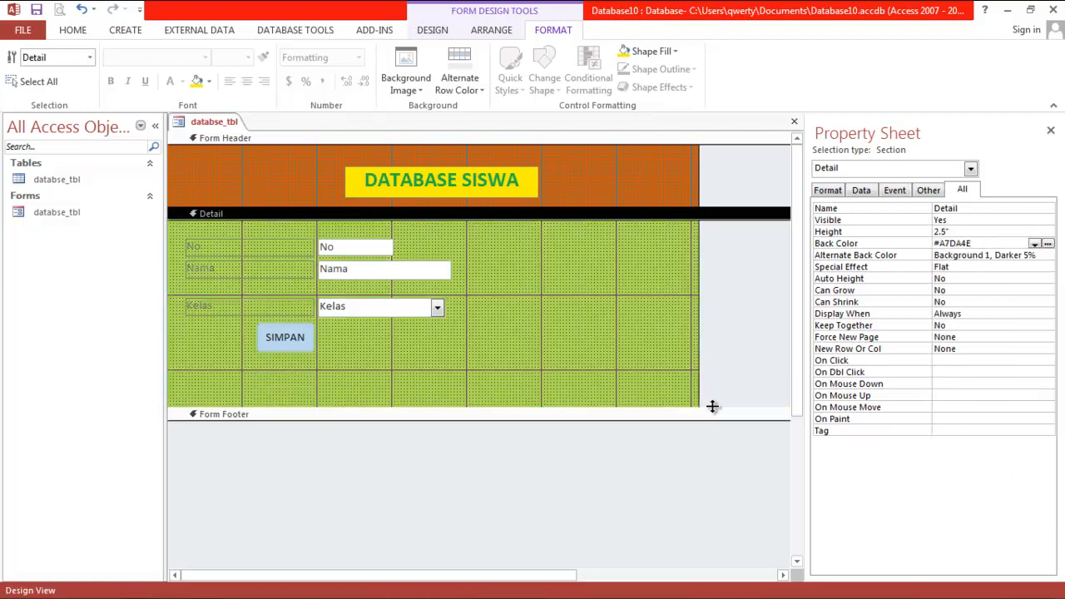
Switch to Form View, enter the student's name with Kelas 1, and save the record using the form's SIMPAN command.
{"action": "right_click", "coordinate": [229, 130]}
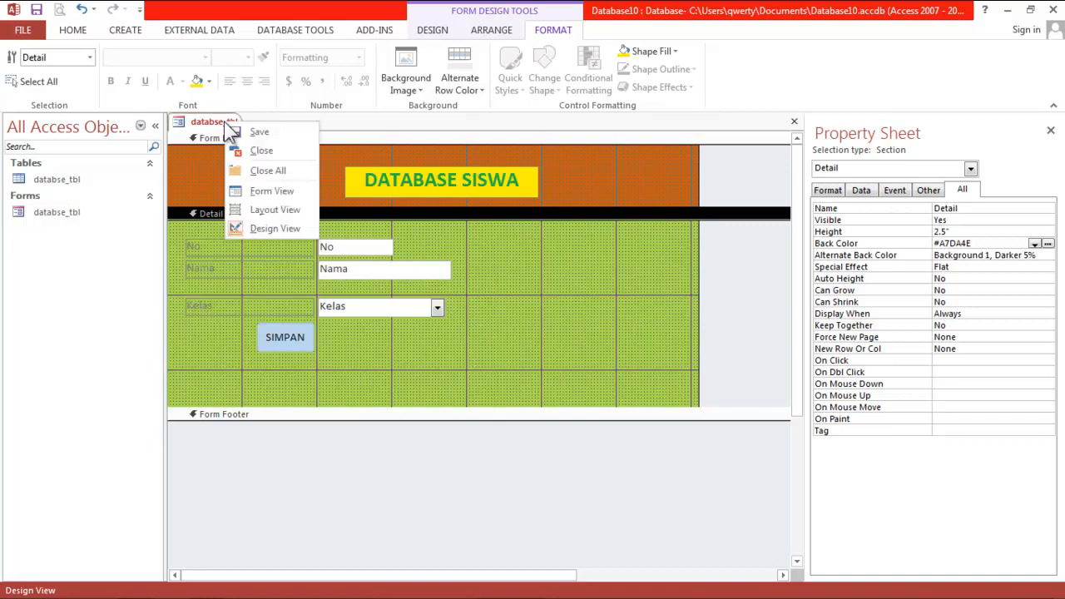
{"action": "left_click", "coordinate": [254, 192]}
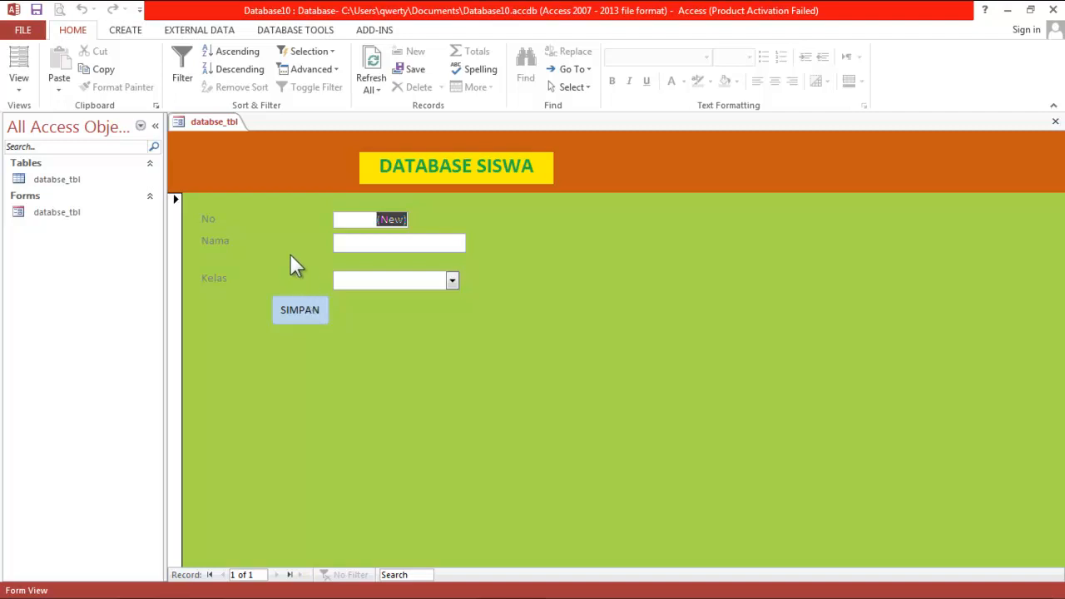
{"action": "left_click", "coordinate": [348, 243]}
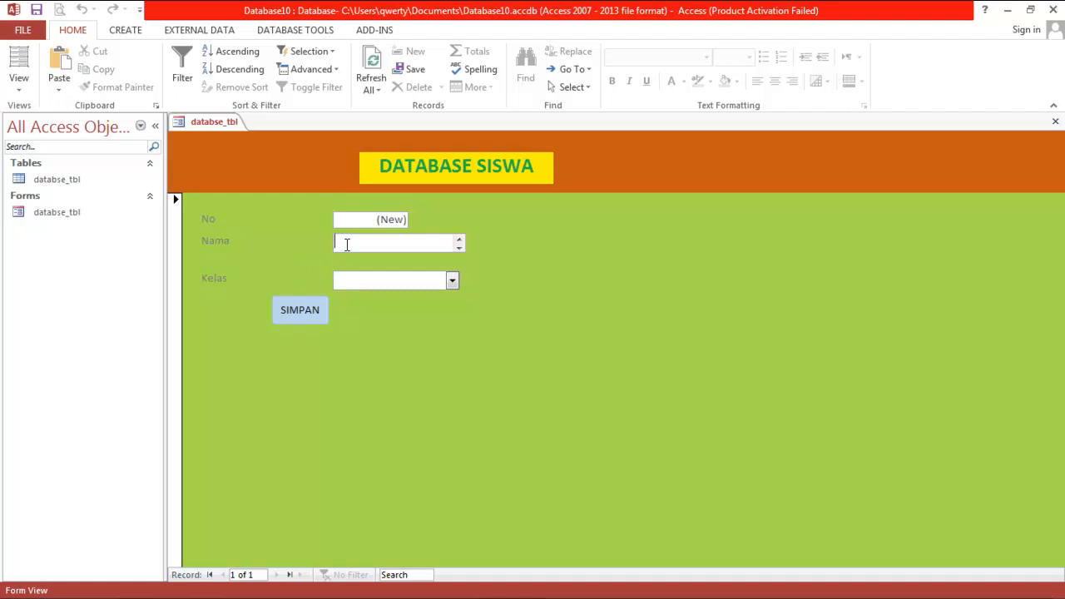
{"action": "type", "text": "H"}
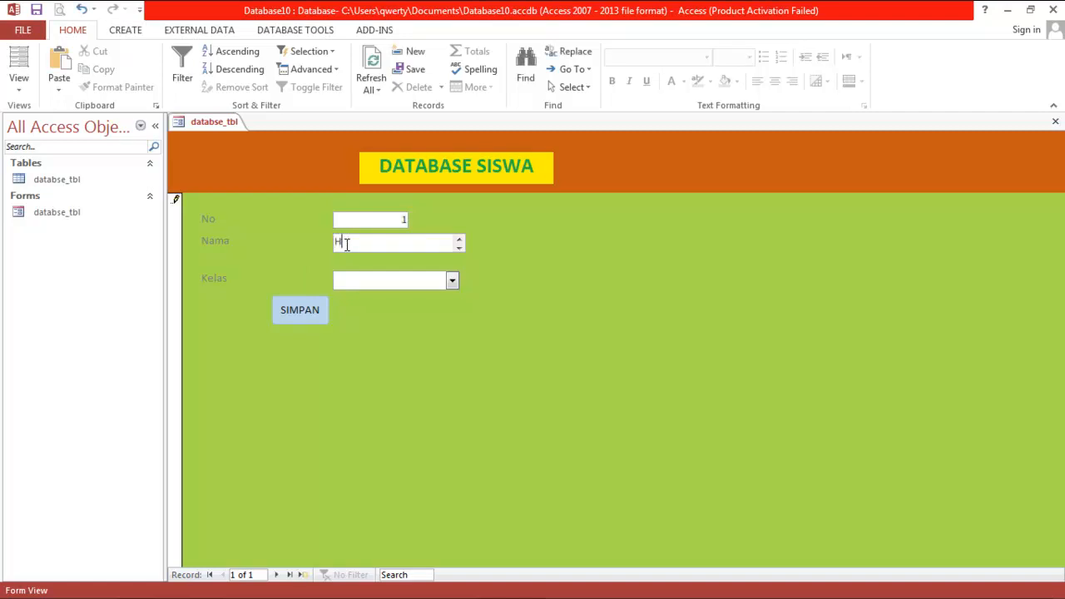
{"action": "type", "text": "ARIRI"}
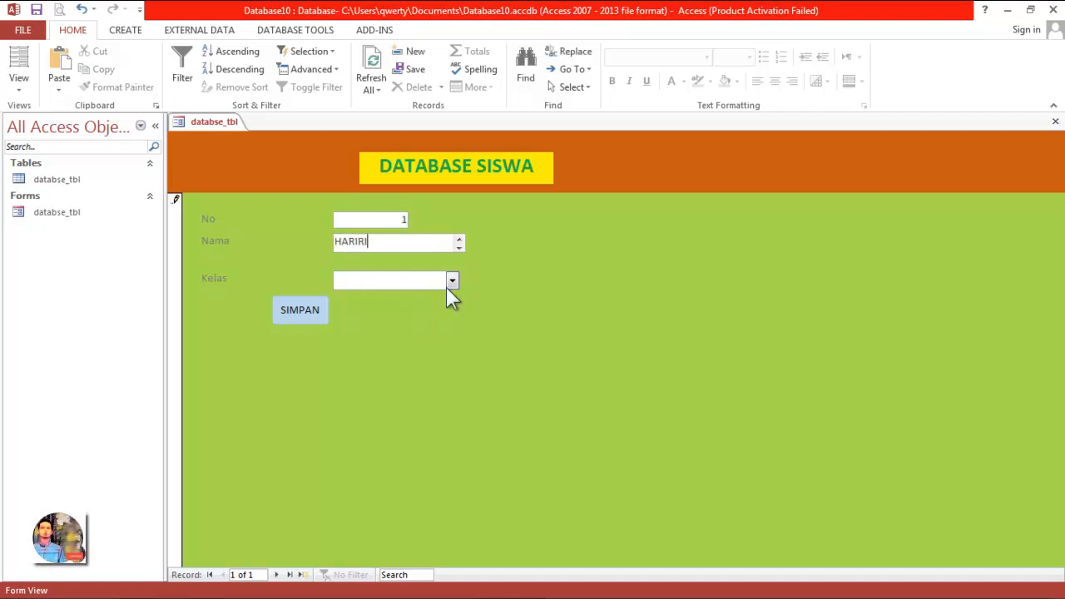
{"action": "left_click", "coordinate": [452, 281]}
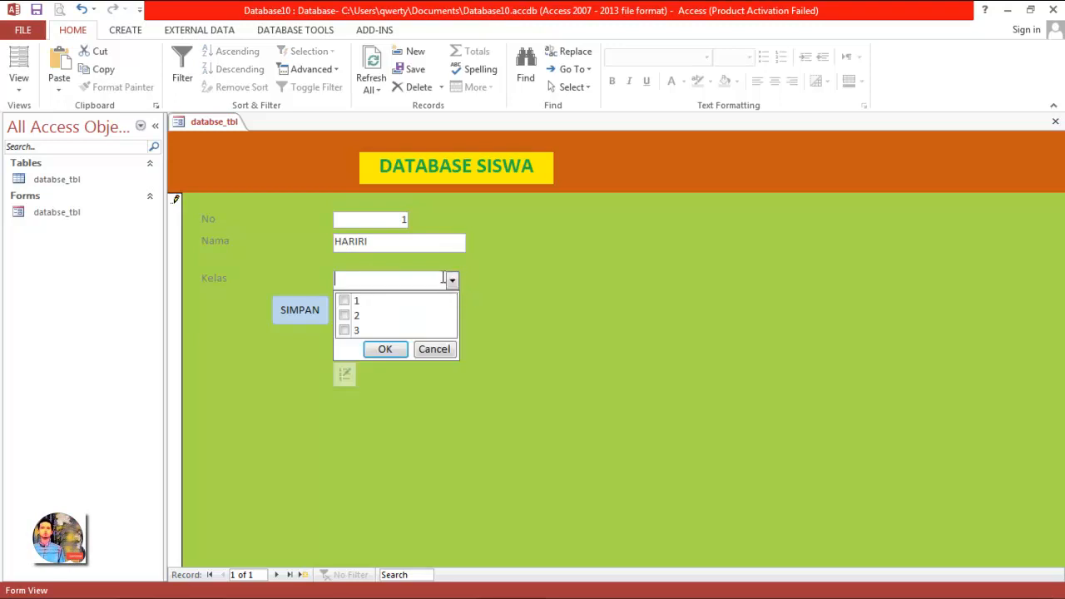
{"action": "left_click", "coordinate": [345, 302]}
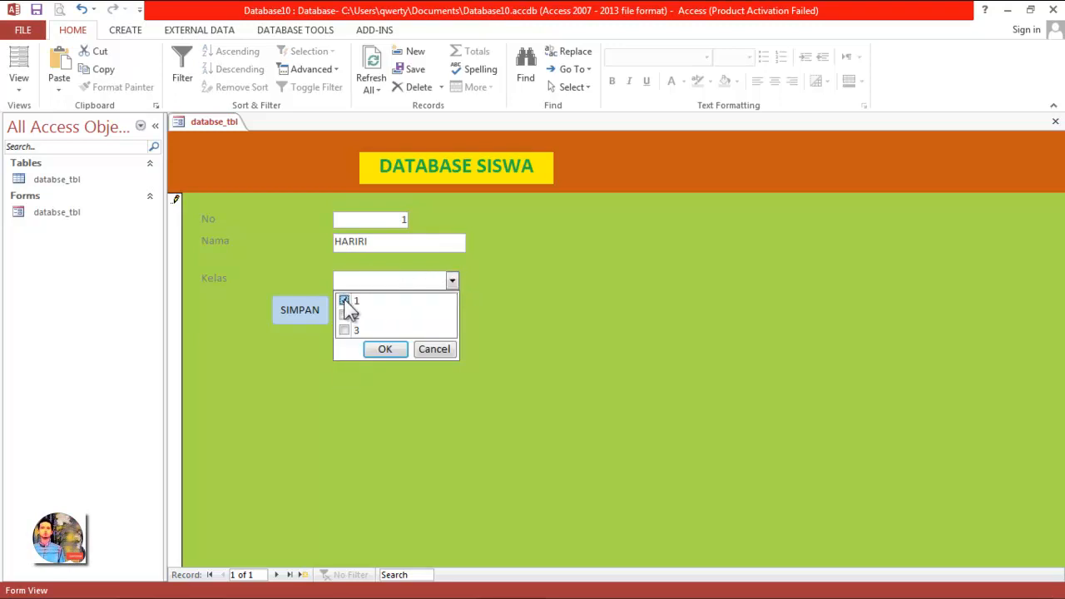
{"action": "left_click", "coordinate": [378, 349]}
{"action": "left_click", "coordinate": [298, 313]}
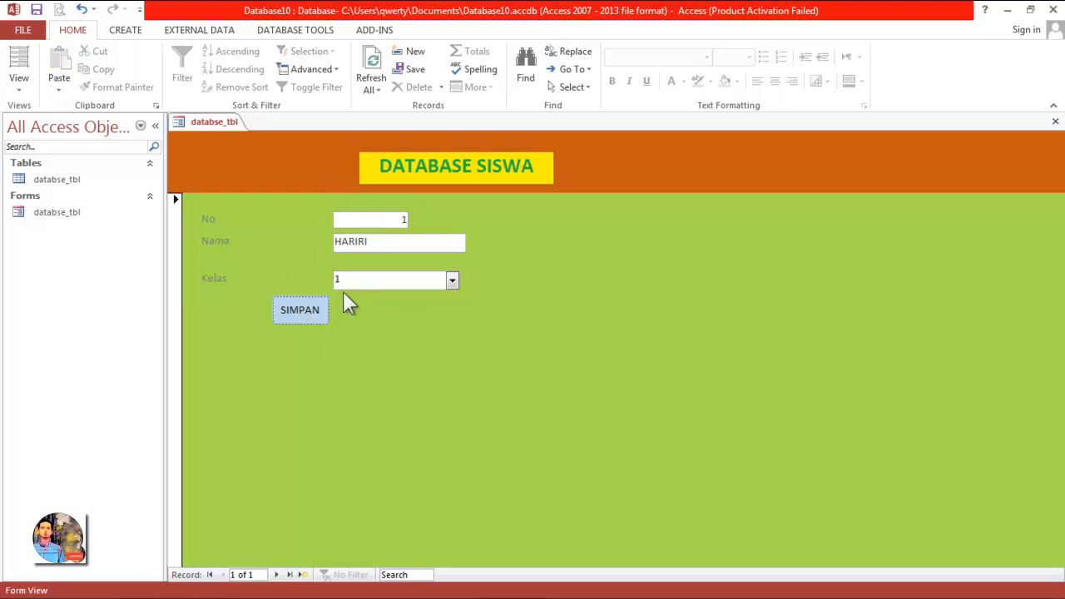
Check the databse_tbl table for the saved record, and return to the databse_tbl form.
{"action": "left_click", "coordinate": [67, 183]}
{"action": "double_click", "coordinate": [67, 183]}
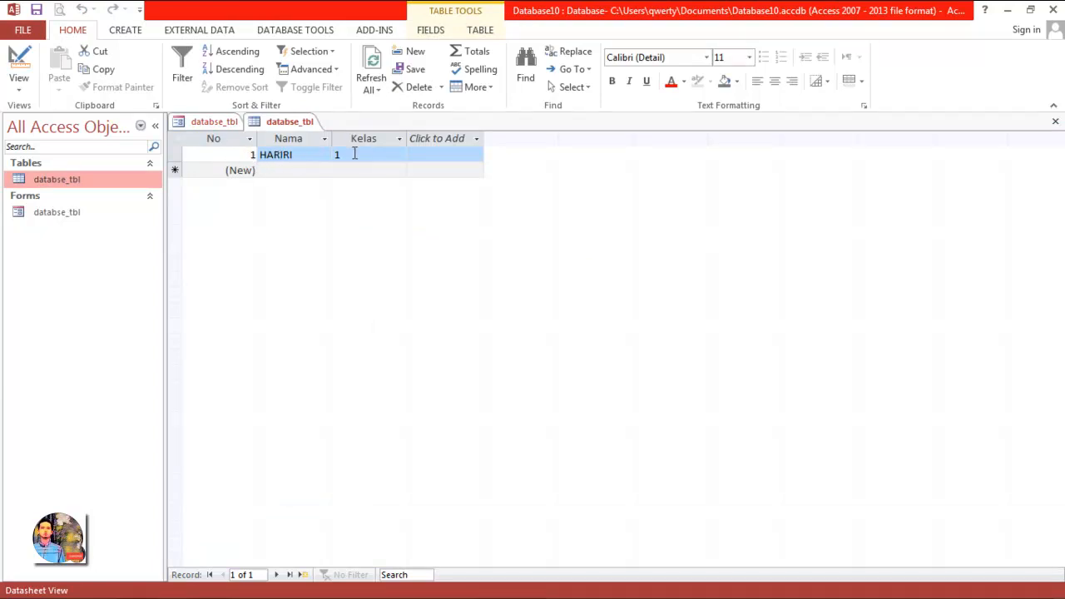
{"action": "left_click", "coordinate": [97, 213]}
{"action": "double_click", "coordinate": [96, 213]}
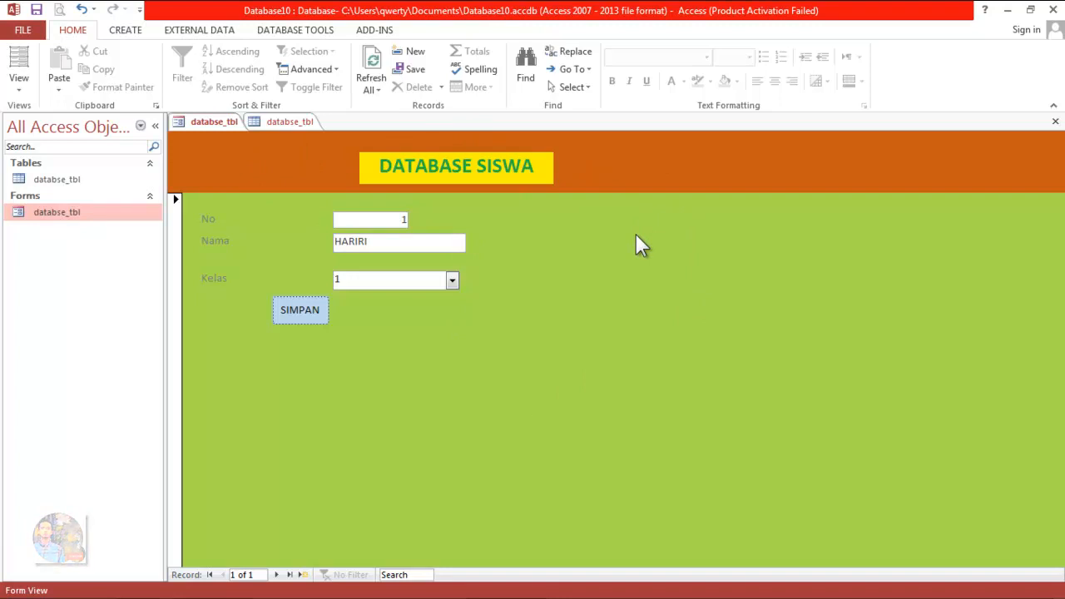
Reopen the form in Design View and set the whole form's Pop Up property to Yes.
{"action": "right_click", "coordinate": [218, 134]}
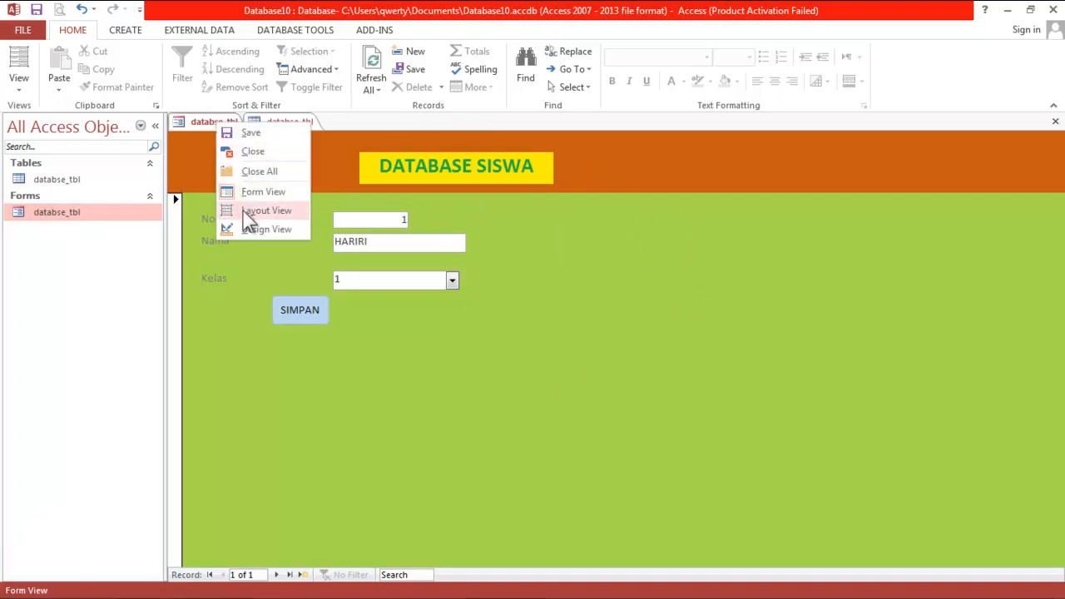
{"action": "left_click", "coordinate": [262, 230]}
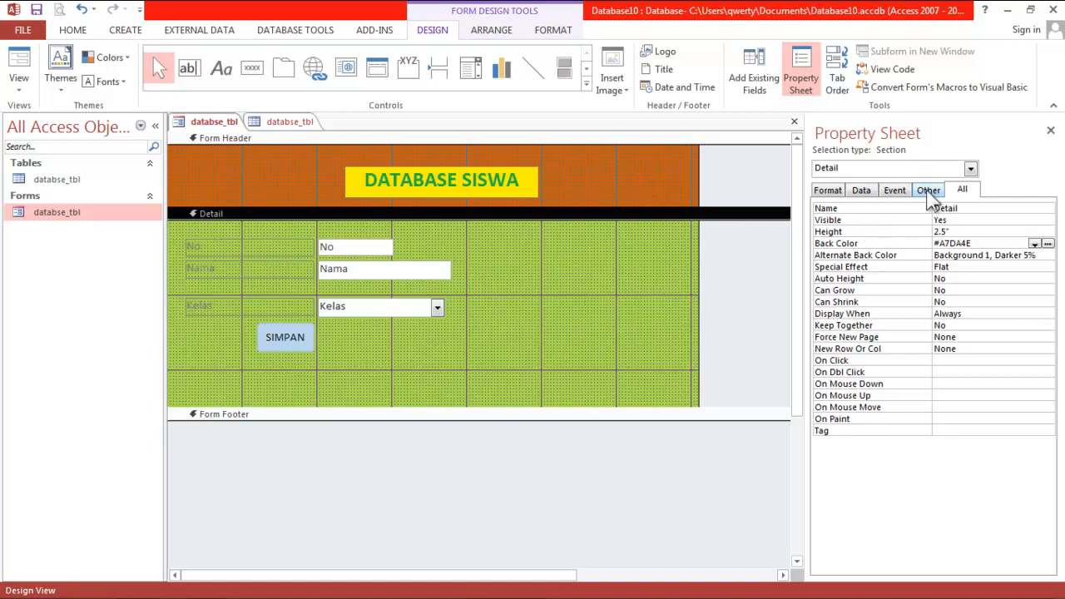
{"action": "left_click", "coordinate": [971, 170]}
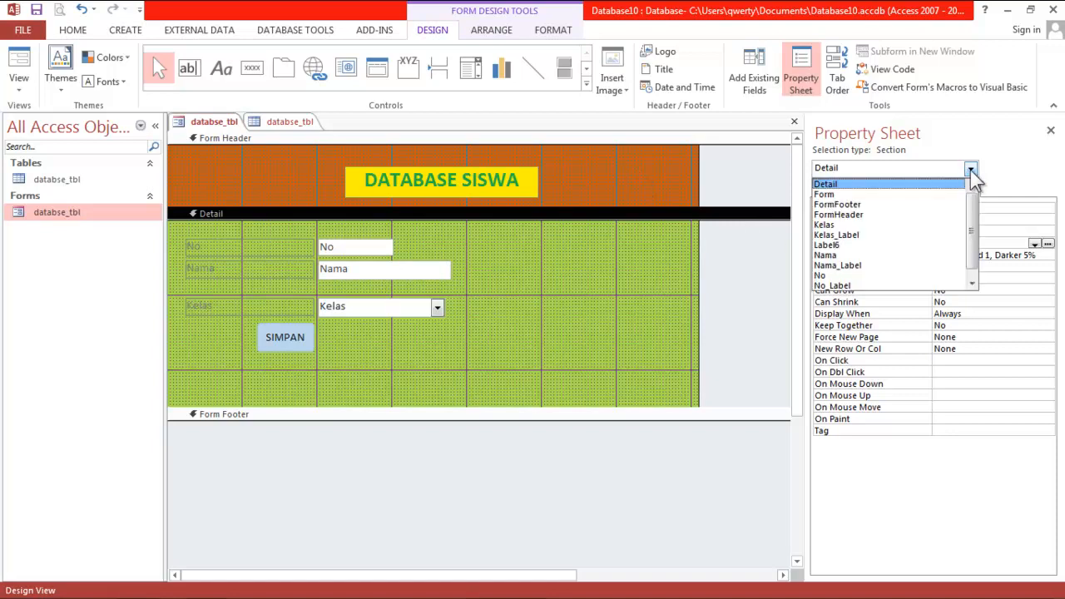
{"action": "left_click", "coordinate": [886, 197]}
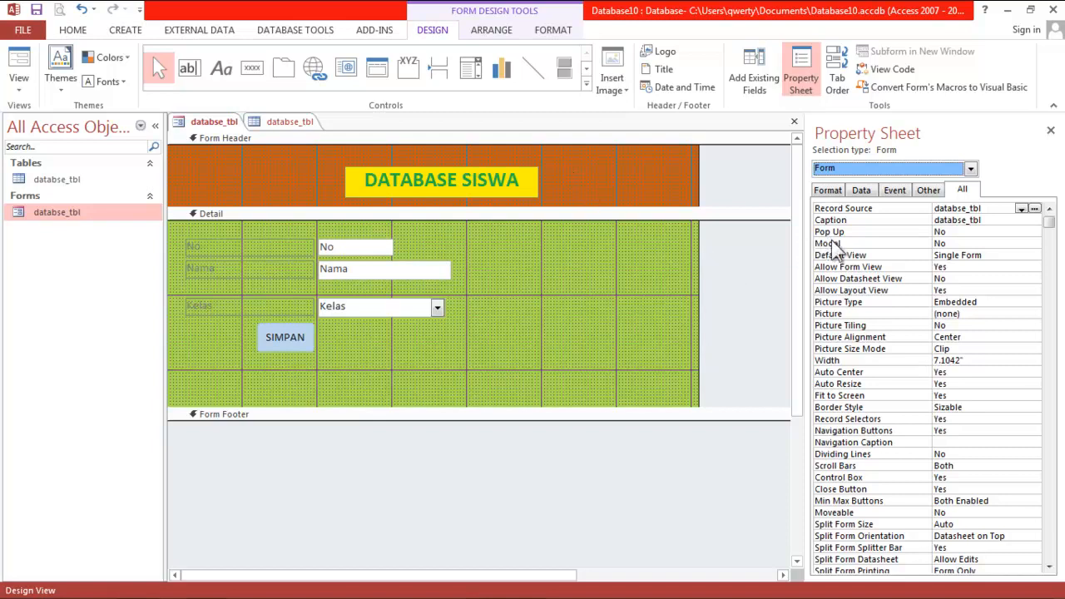
{"action": "left_click", "coordinate": [1033, 234]}
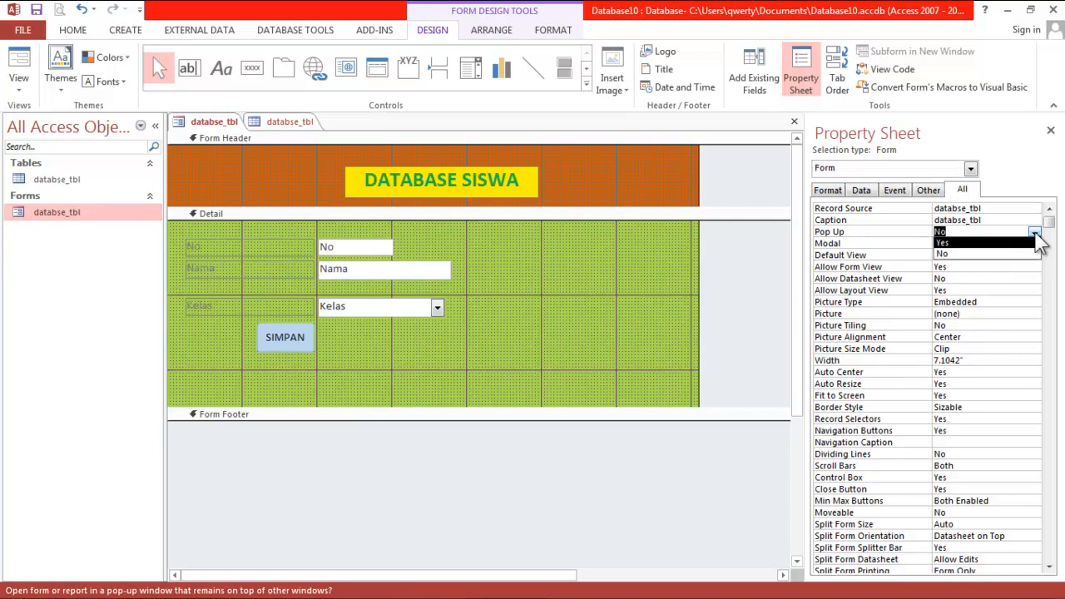
{"action": "left_click", "coordinate": [1035, 234]}
{"action": "left_click", "coordinate": [1037, 234]}
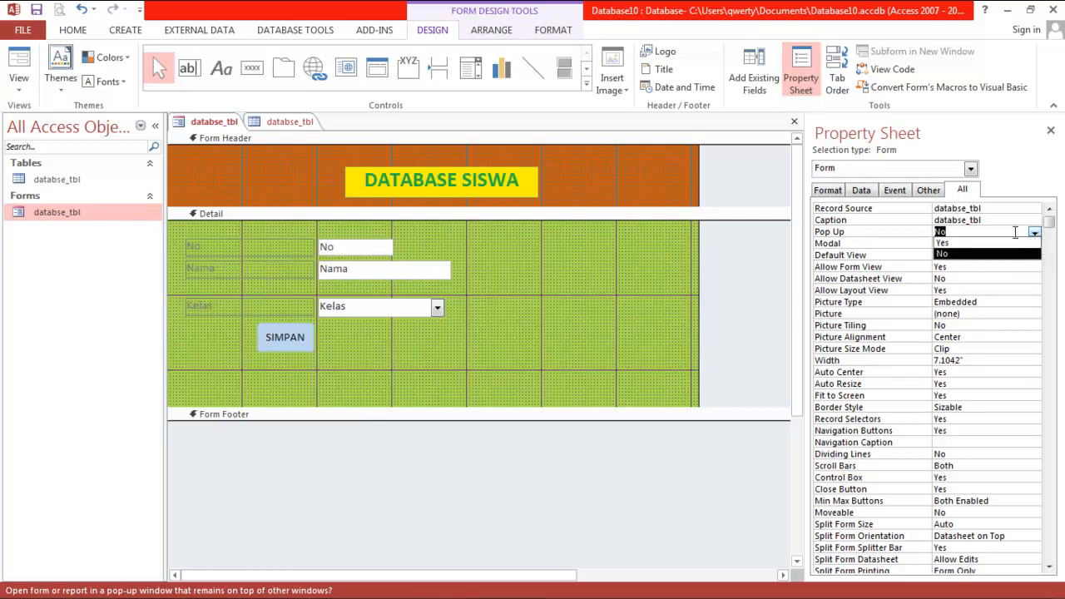
{"action": "left_click", "coordinate": [993, 242]}
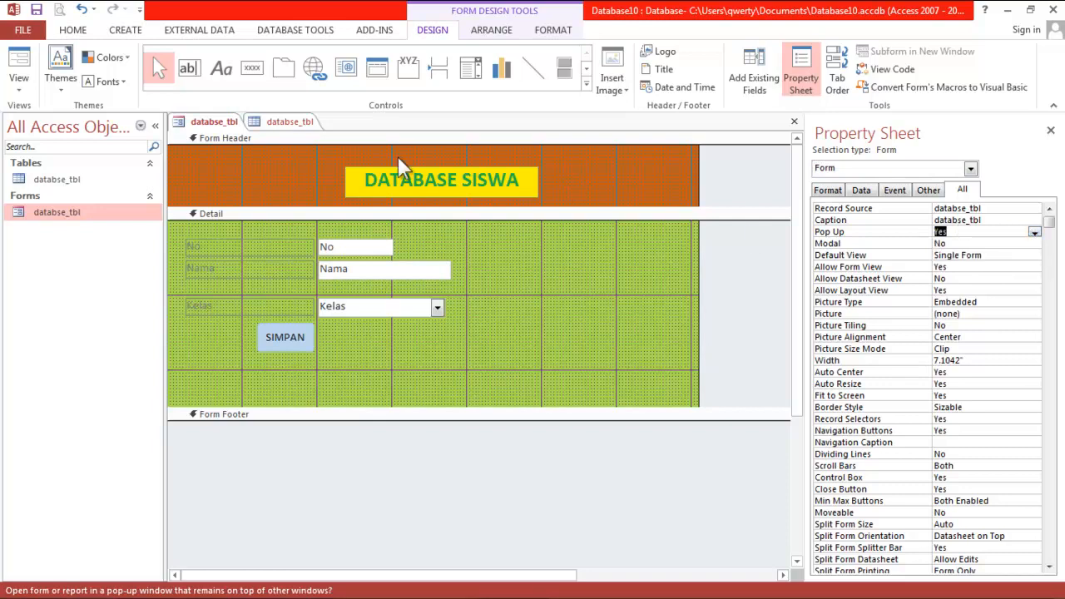
Save the databse_tbl form design and open the form in Form View as a pop-up window.
{"action": "right_click", "coordinate": [212, 121]}
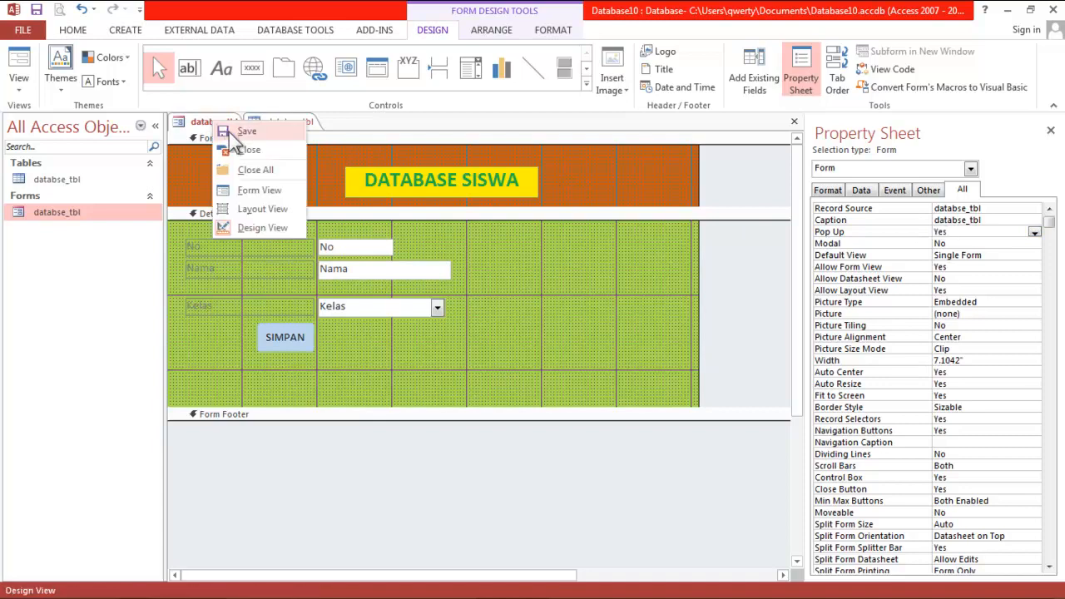
{"action": "left_click", "coordinate": [221, 127]}
{"action": "right_click", "coordinate": [221, 129]}
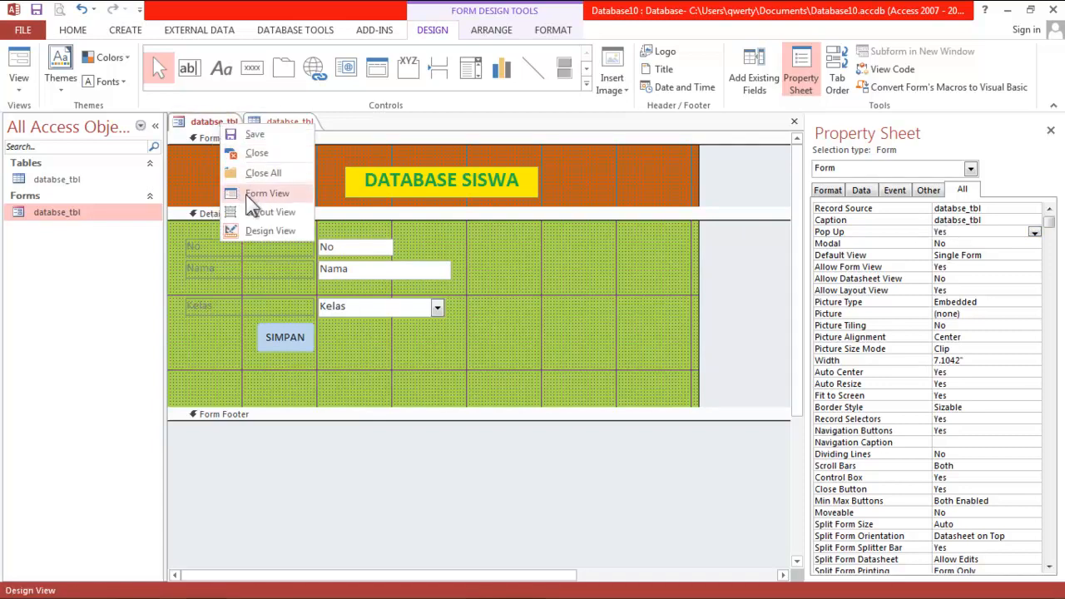
{"action": "left_click", "coordinate": [266, 193]}
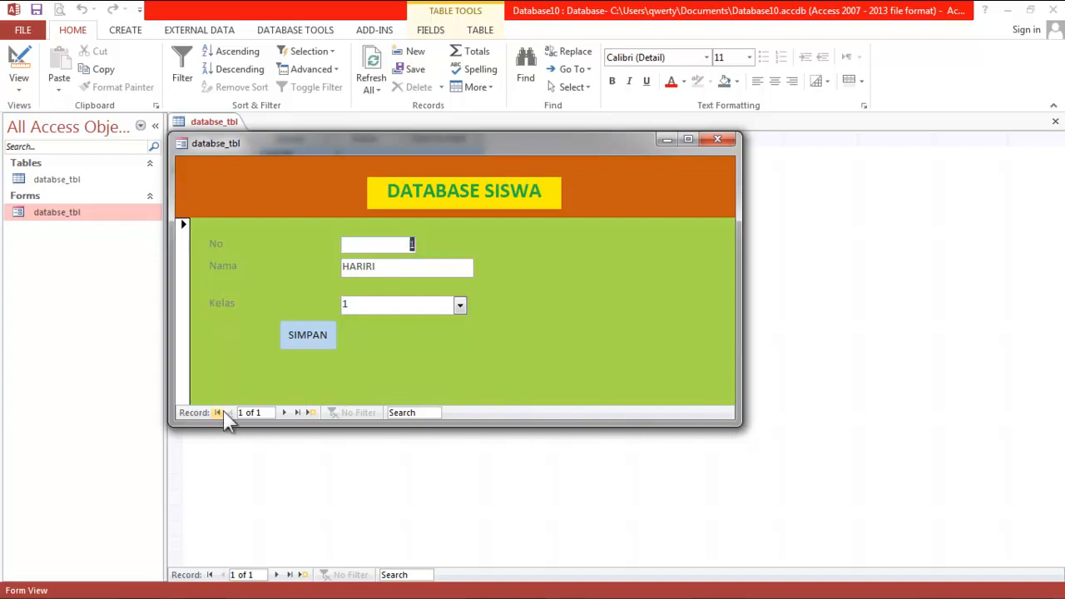
Set the form's Navigation Buttons property to No in Design View, and display the form in Form View again.
{"action": "right_click", "coordinate": [253, 150]}
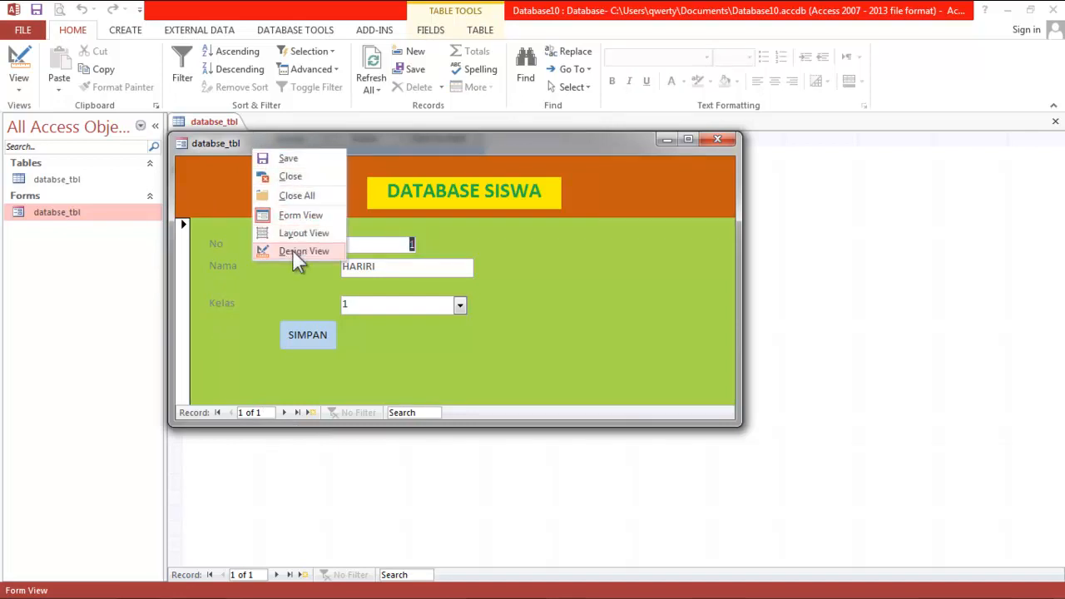
{"action": "left_click", "coordinate": [298, 251]}
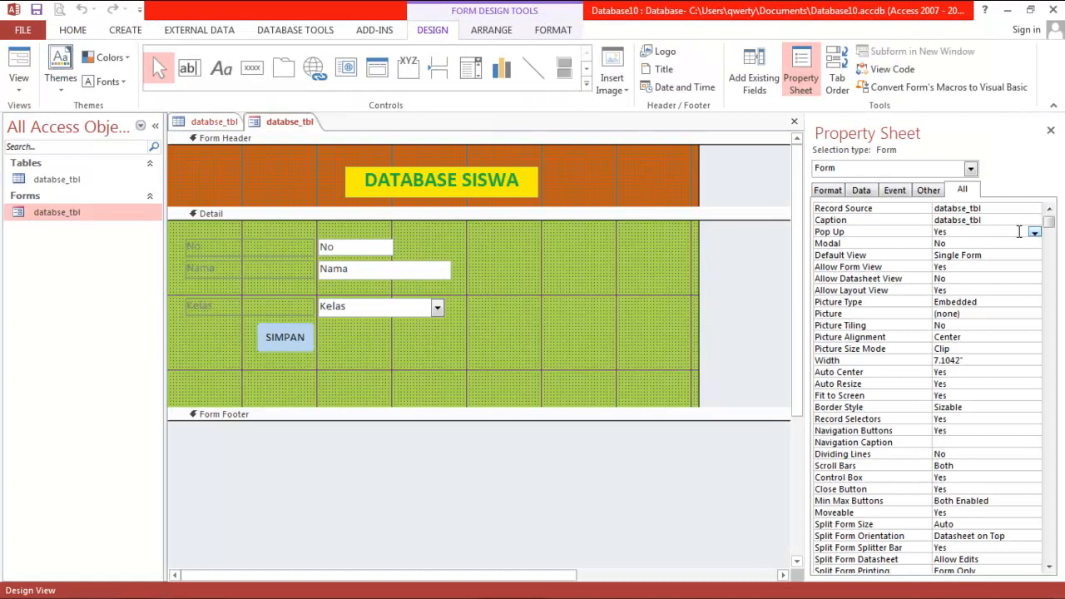
{"action": "left_click", "coordinate": [988, 428]}
{"action": "left_click", "coordinate": [1035, 431]}
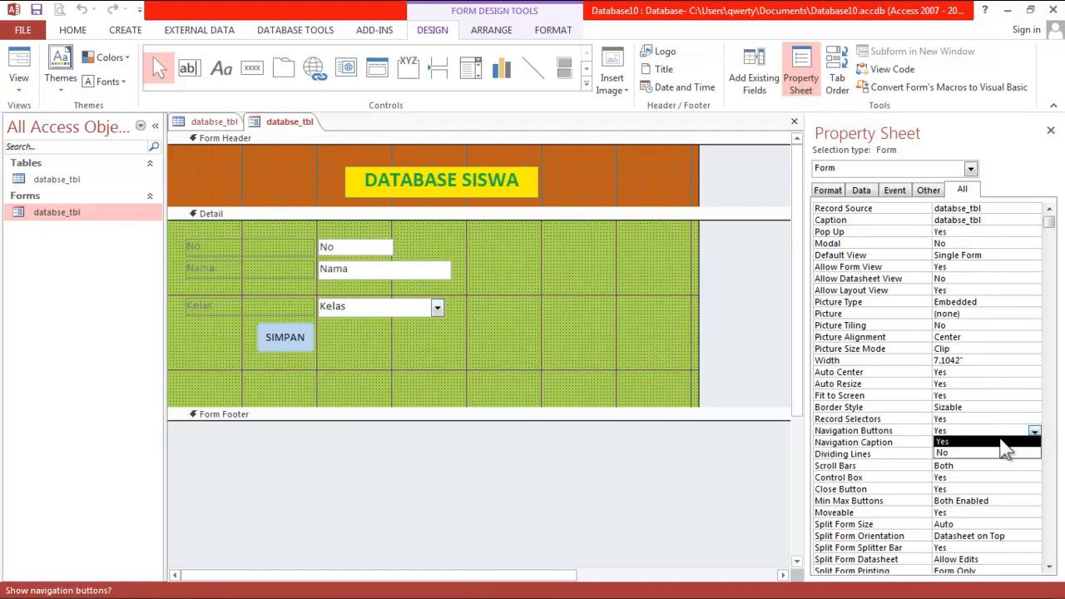
{"action": "left_click", "coordinate": [970, 453]}
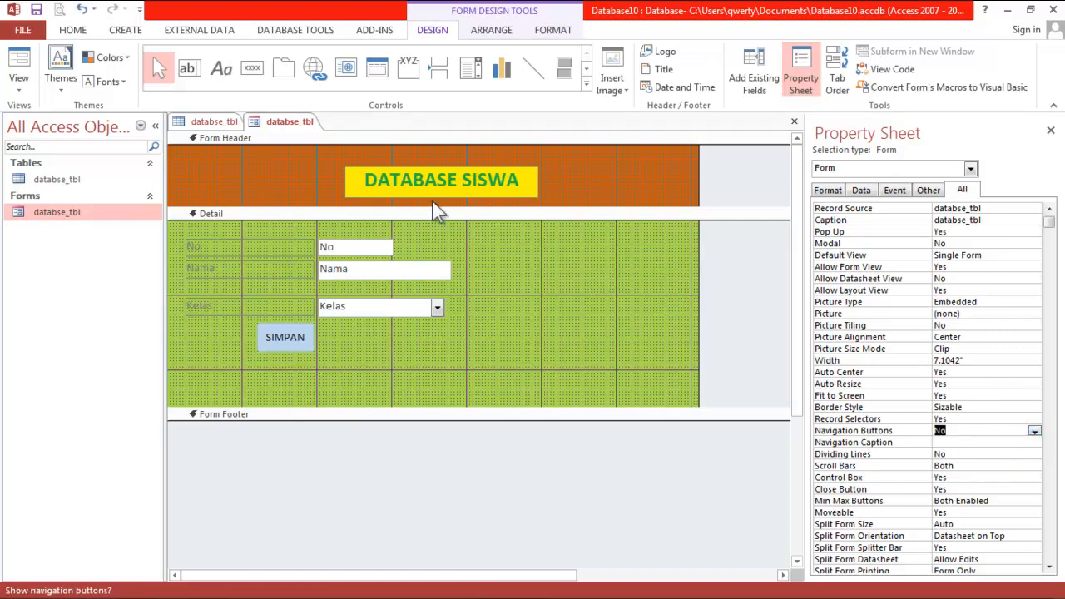
{"action": "right_click", "coordinate": [261, 125]}
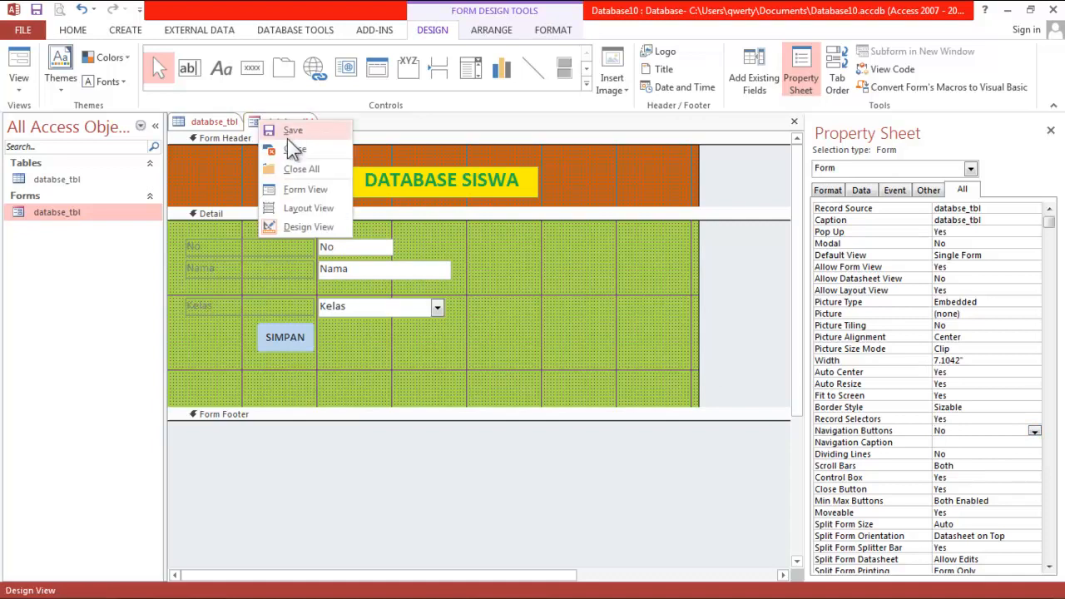
{"action": "left_click", "coordinate": [299, 188]}
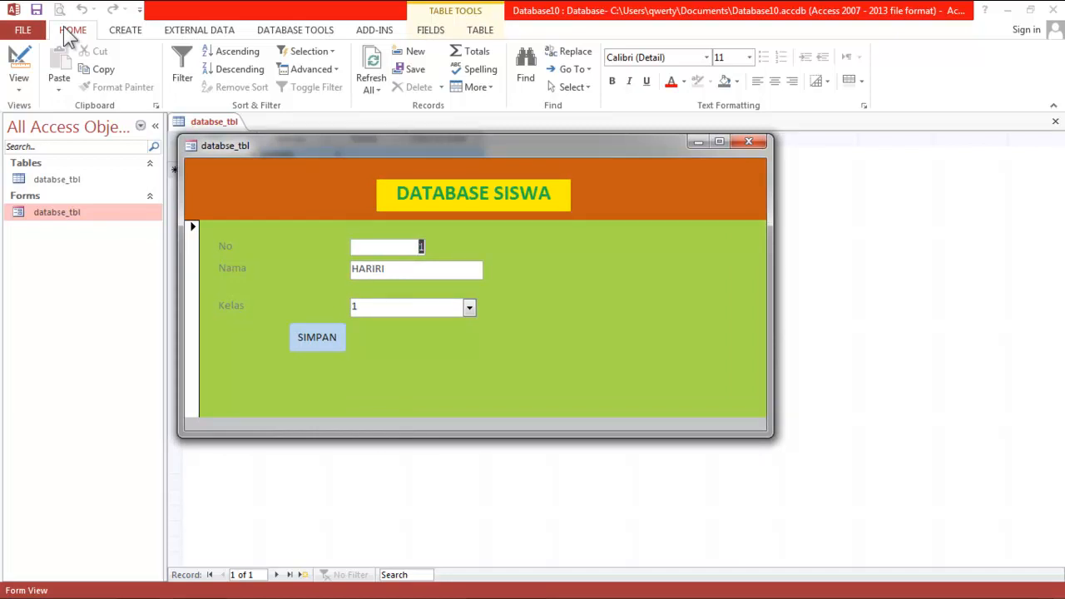
Bring up the commands for creating new database objects.
{"action": "left_click", "coordinate": [125, 32]}
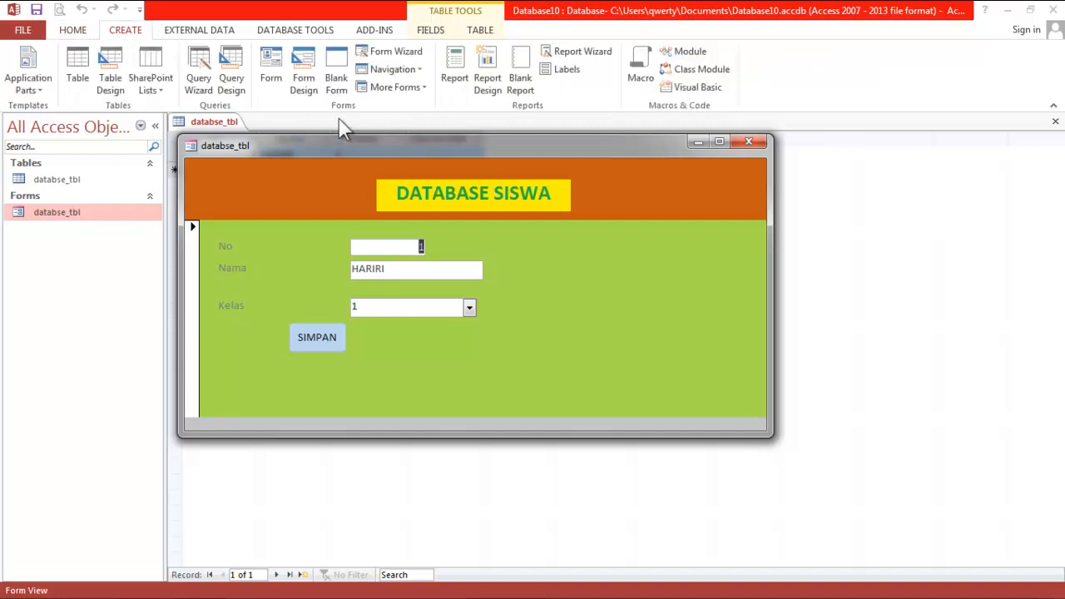